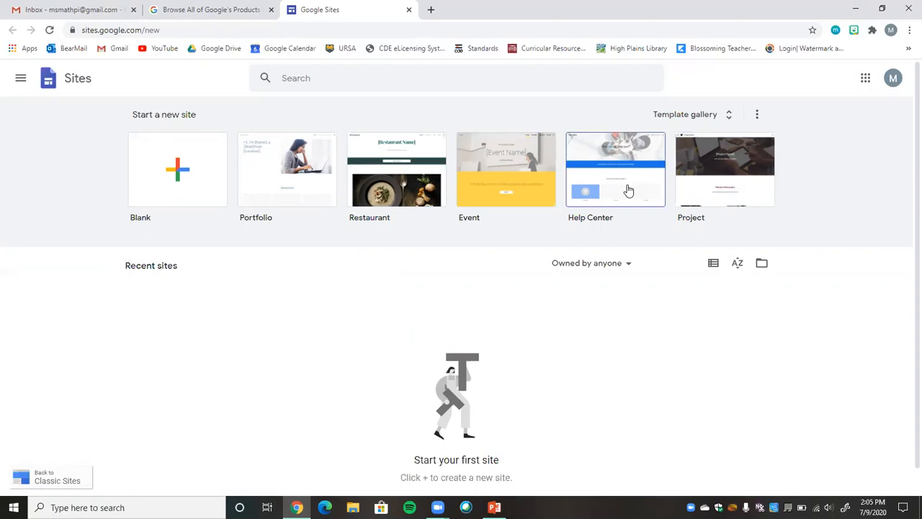
Create a new blank site and bring up its theme options.
{"action": "left_click", "coordinate": [183, 174]}
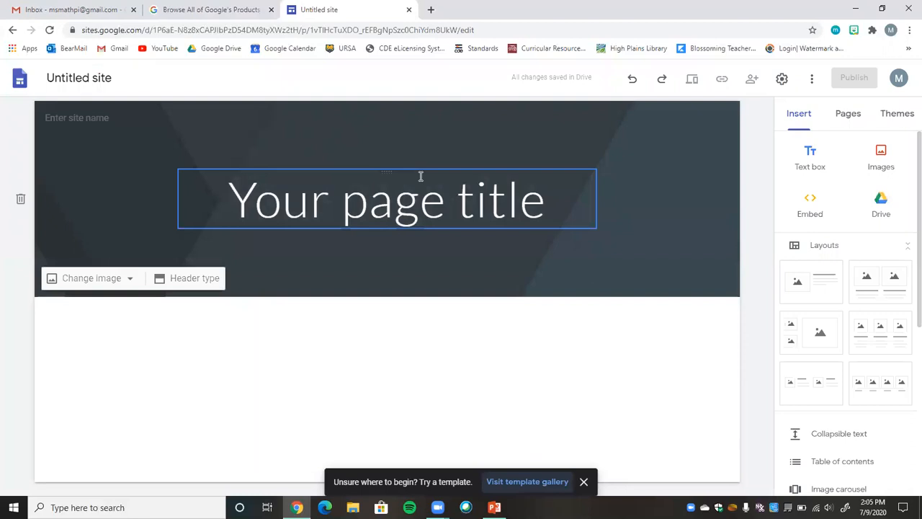
{"action": "left_click", "coordinate": [895, 115]}
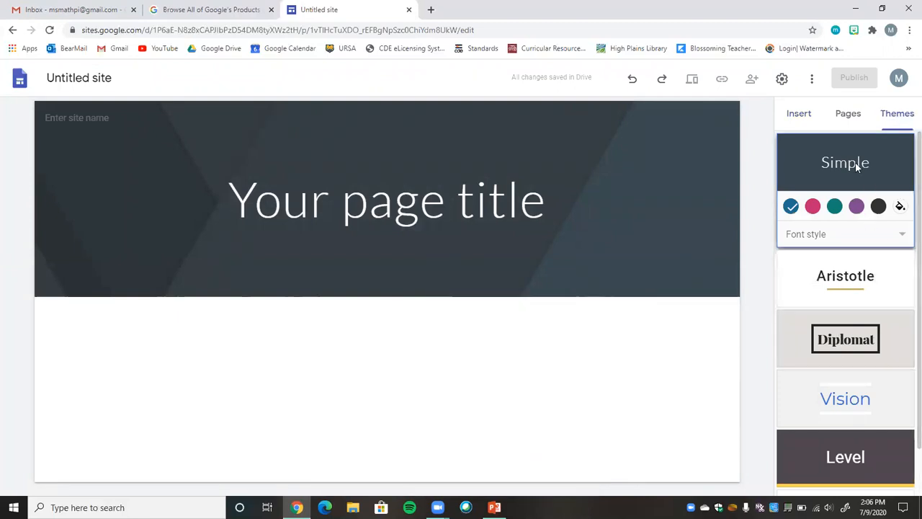
Try the pink, teal and purple colors and a bold sans-serif font style on the Simple theme, ending back on blue.
{"action": "left_click", "coordinate": [813, 206]}
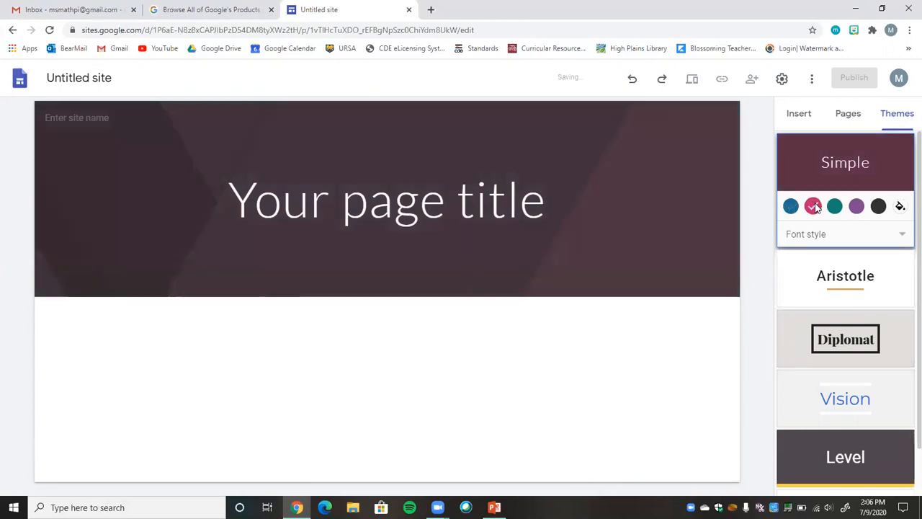
{"action": "left_click", "coordinate": [834, 206]}
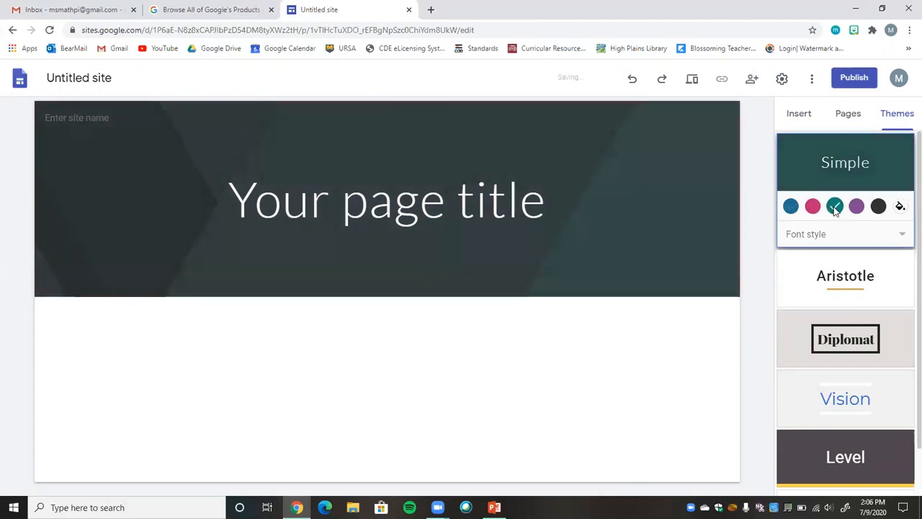
{"action": "left_click", "coordinate": [856, 207]}
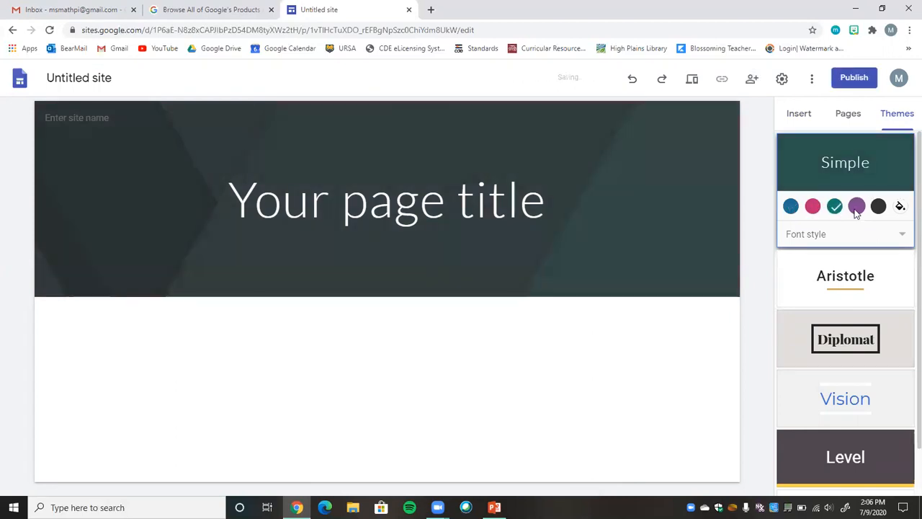
{"action": "left_click", "coordinate": [816, 235]}
{"action": "left_click", "coordinate": [808, 288]}
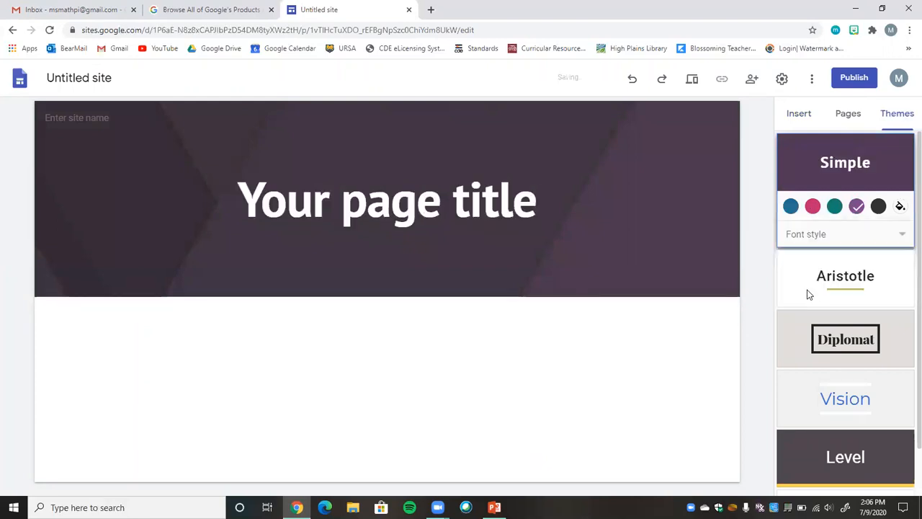
{"action": "left_click", "coordinate": [791, 207]}
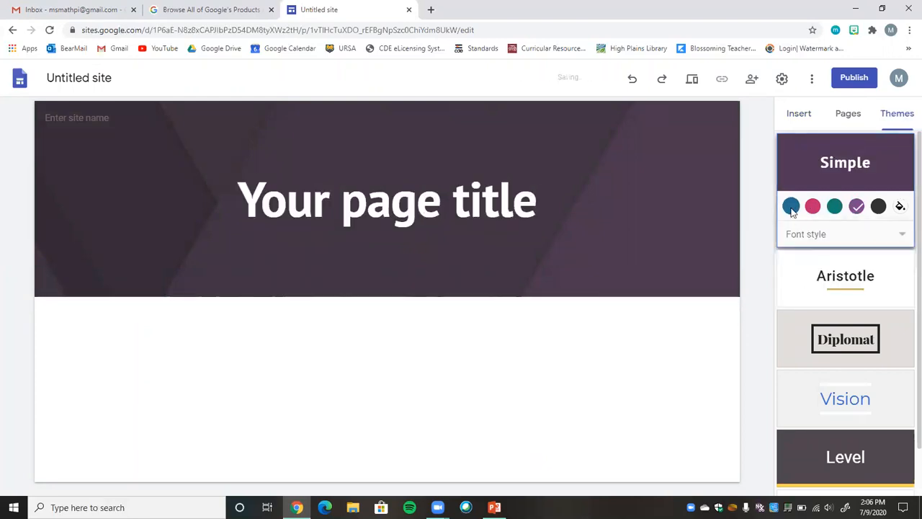
Try the Diplomat and Aristotle themes on the site and return to the Simple theme.
{"action": "scroll", "coordinate": [905, 252], "scroll_direction": "down", "scroll_amount": 1}
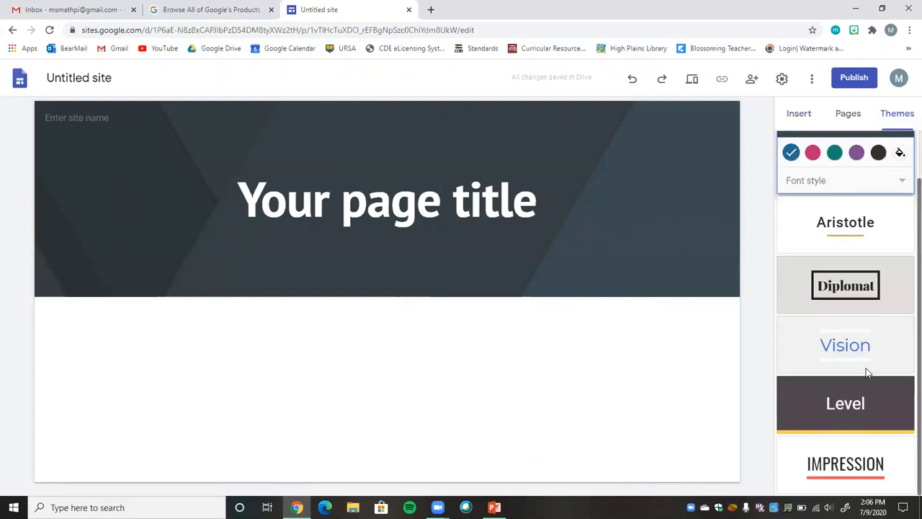
{"action": "left_click", "coordinate": [842, 278]}
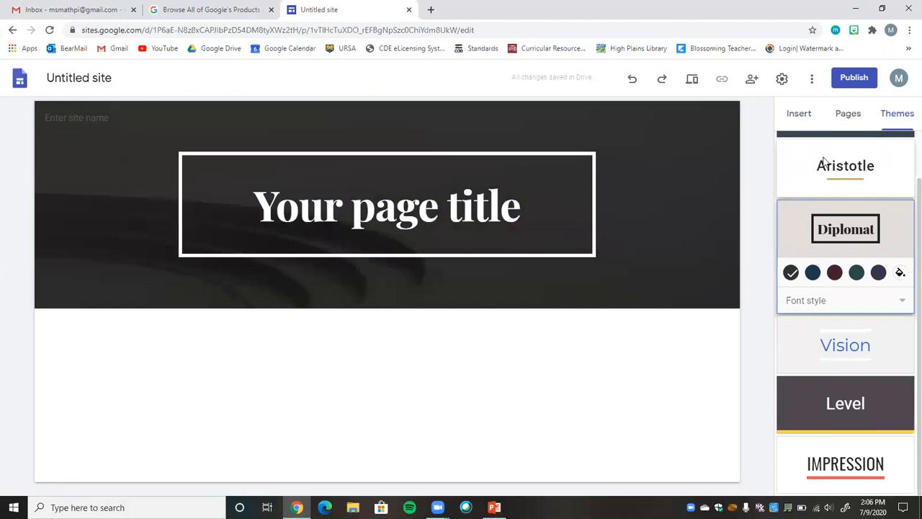
{"action": "left_click", "coordinate": [826, 164]}
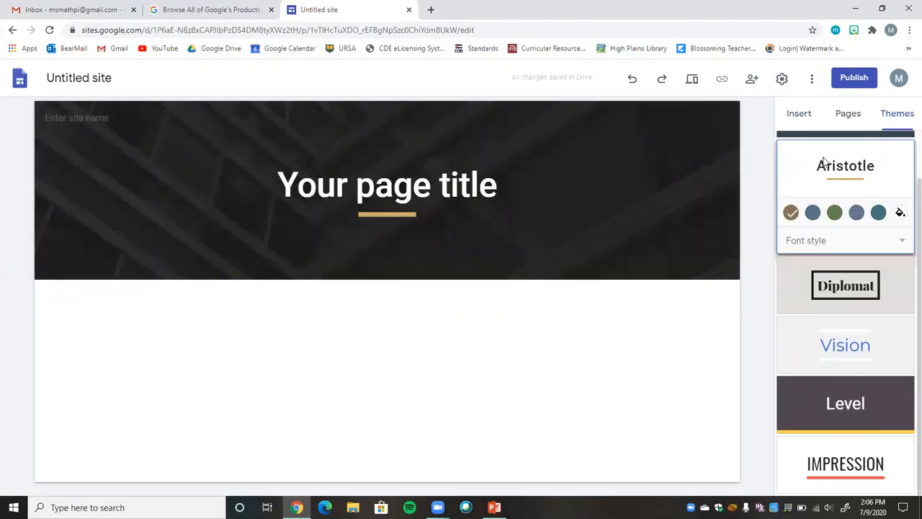
{"action": "scroll", "coordinate": [906, 145], "scroll_direction": "up", "scroll_amount": 1}
{"action": "left_click", "coordinate": [906, 147]}
Try the Level and Impression themes on the site and switch back to Simple.
{"action": "scroll", "coordinate": [906, 397], "scroll_direction": "down", "scroll_amount": 1}
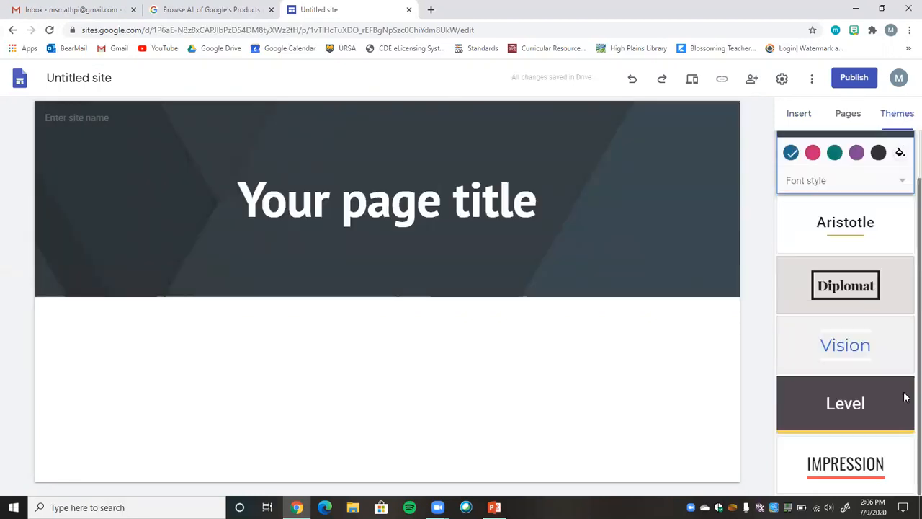
{"action": "left_click", "coordinate": [837, 411]}
{"action": "left_click", "coordinate": [845, 468]}
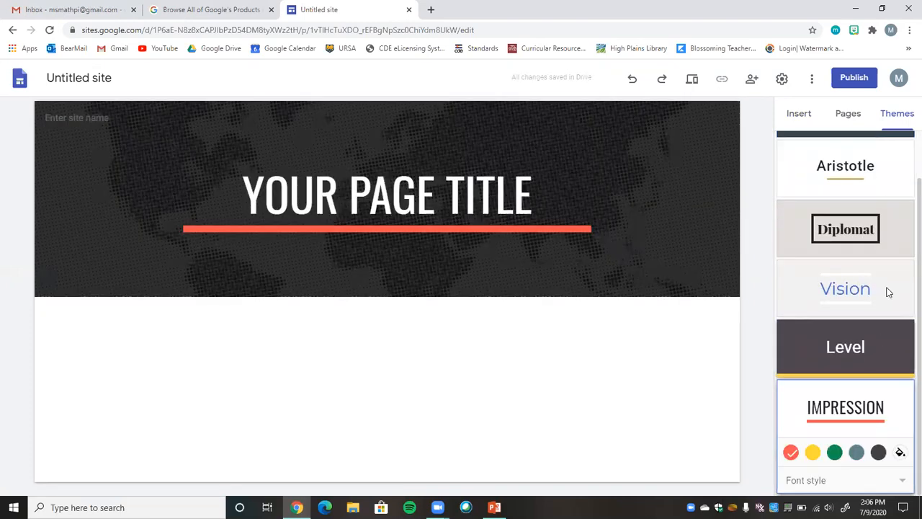
{"action": "scroll", "coordinate": [900, 223], "scroll_direction": "up", "scroll_amount": 1}
{"action": "left_click", "coordinate": [837, 144]}
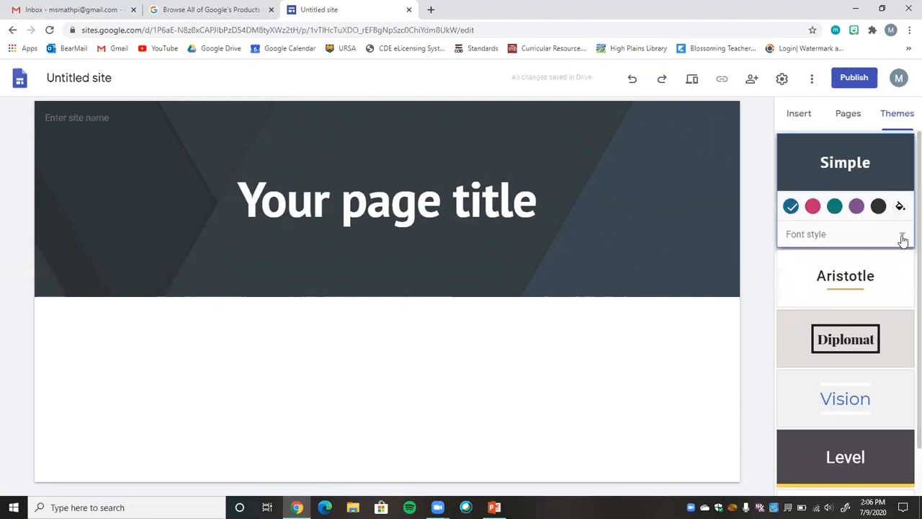
Change the Simple theme's font style to the serif option.
{"action": "left_click", "coordinate": [903, 240]}
{"action": "left_click", "coordinate": [819, 206]}
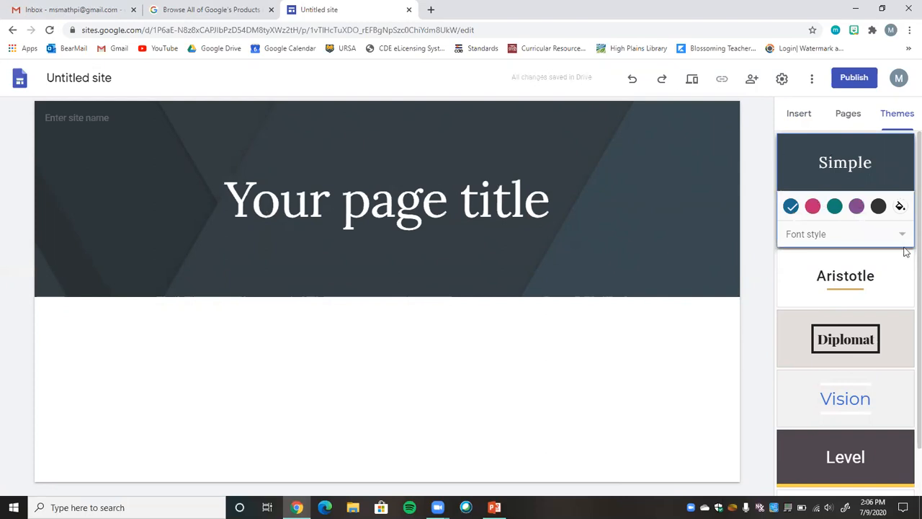
{"action": "scroll", "coordinate": [905, 393], "scroll_direction": "down", "scroll_amount": 1}
{"action": "scroll", "coordinate": [906, 222], "scroll_direction": "up", "scroll_amount": 1}
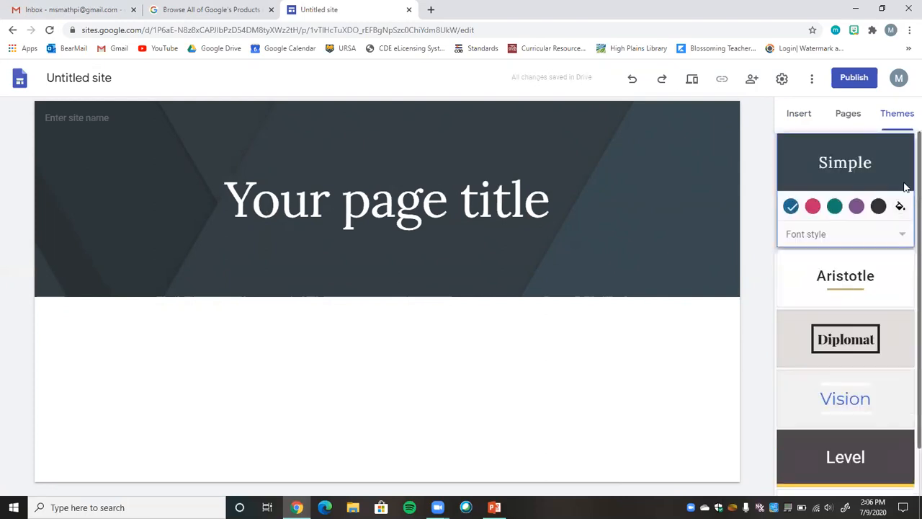
Insert the layout with one image placeholder beside a heading and body text below the page header.
{"action": "left_click", "coordinate": [801, 117]}
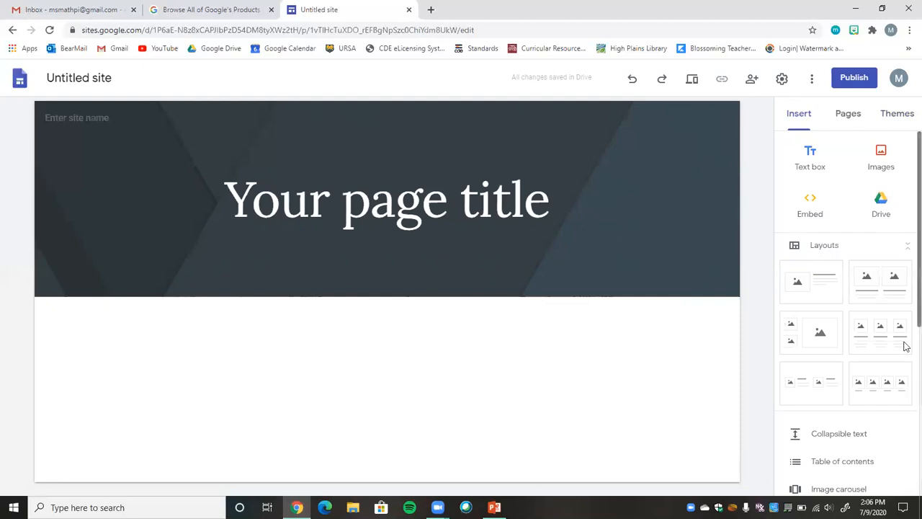
{"action": "scroll", "coordinate": [905, 346], "scroll_direction": "down", "scroll_amount": 2}
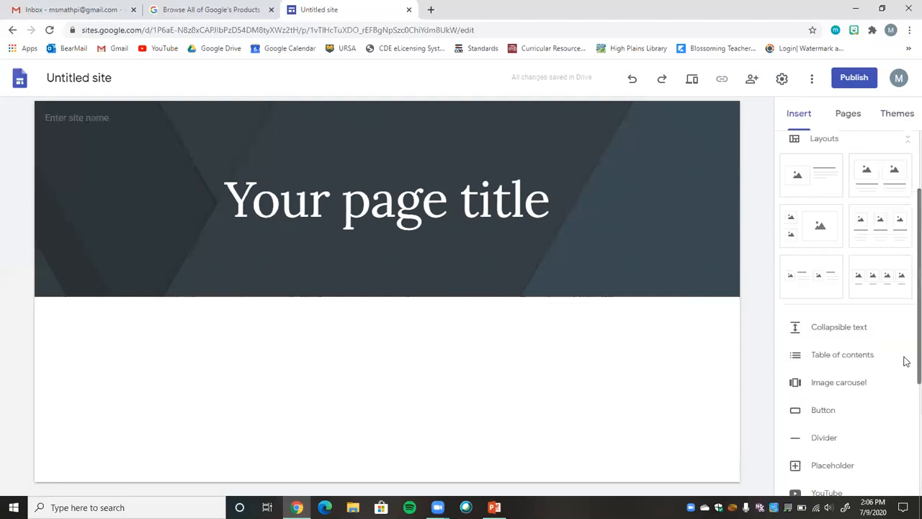
{"action": "left_click", "coordinate": [824, 188]}
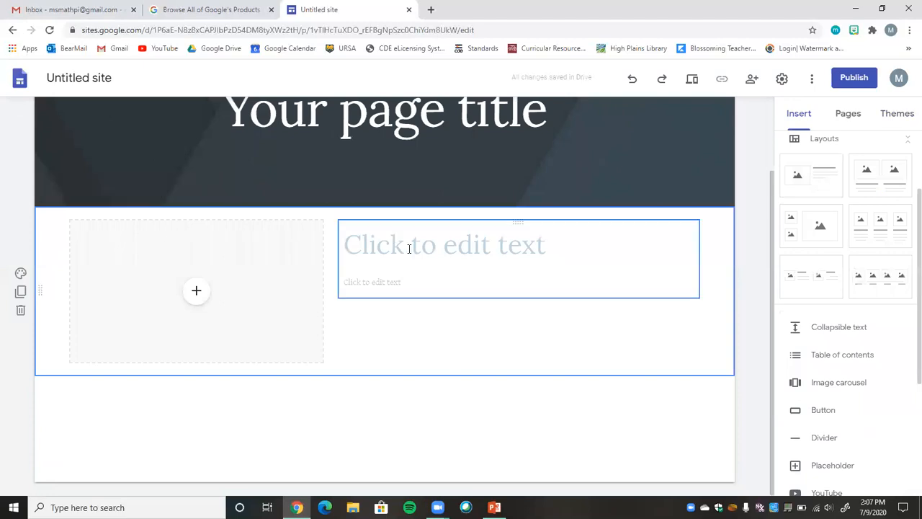
Enter "Welcome to our class website!" as the heading of the new layout section, correcting the spelling of "website".
{"action": "left_click", "coordinate": [426, 241]}
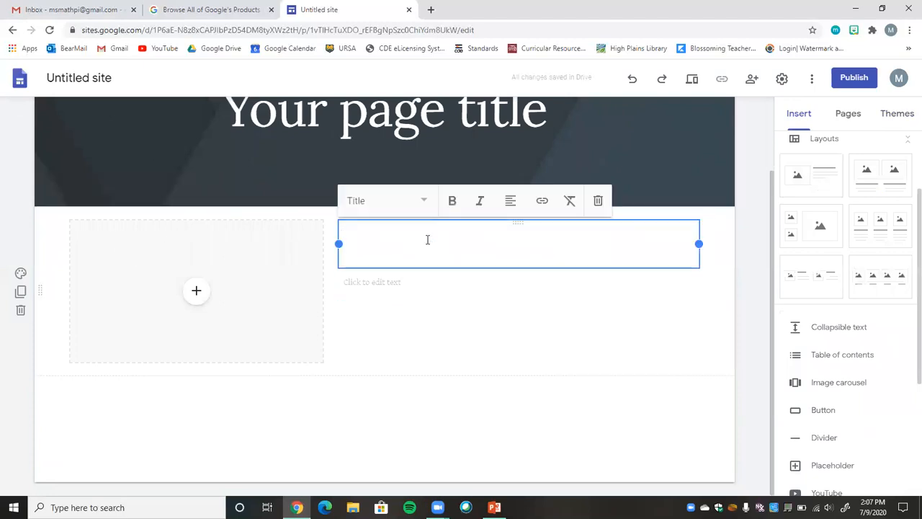
{"action": "type", "text": "Wel"}
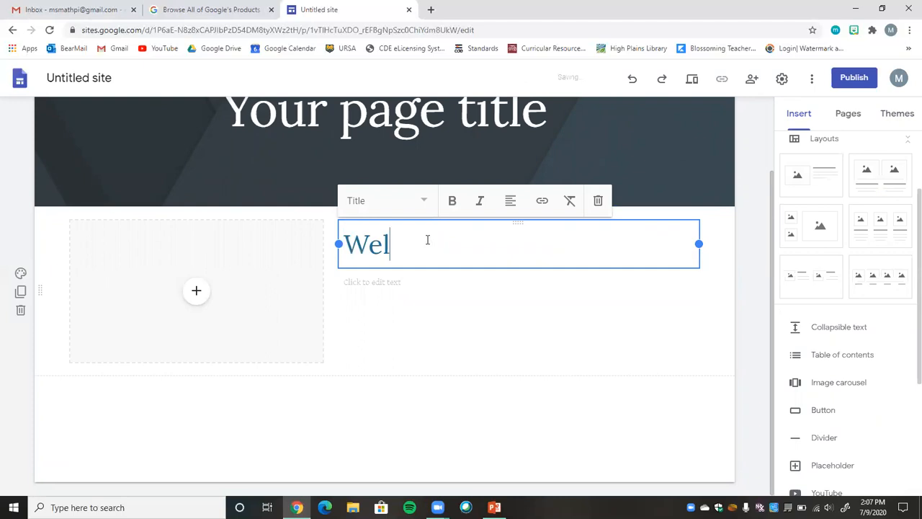
{"action": "type", "text": "come to our class webiste!"}
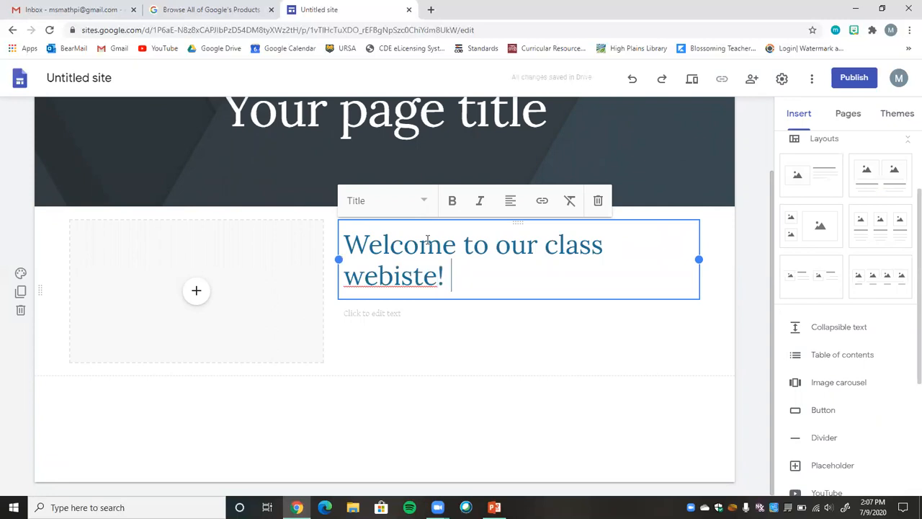
{"action": "right_click", "coordinate": [402, 276]}
{"action": "left_click", "coordinate": [425, 283]}
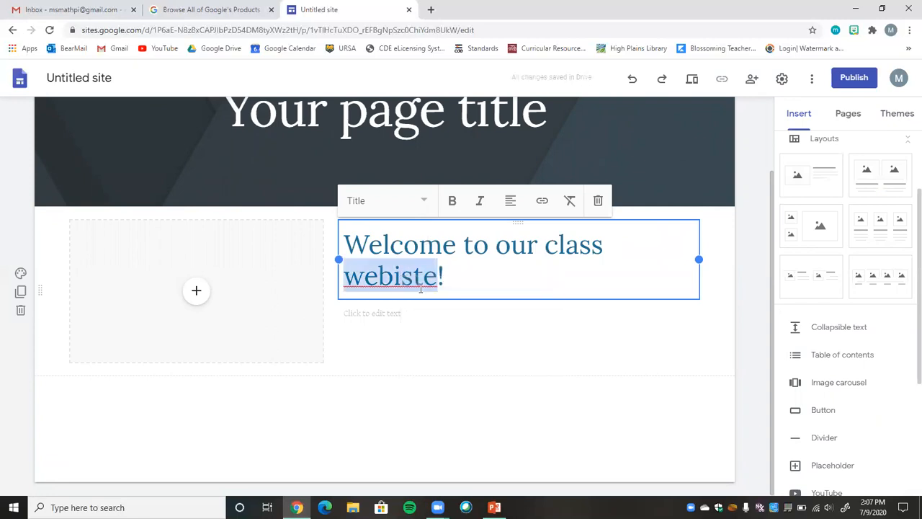
Replace the page title in the header with the teacher's name in possessive form followed by "Classroom Website".
{"action": "scroll", "coordinate": [770, 207], "scroll_direction": "up", "scroll_amount": 2}
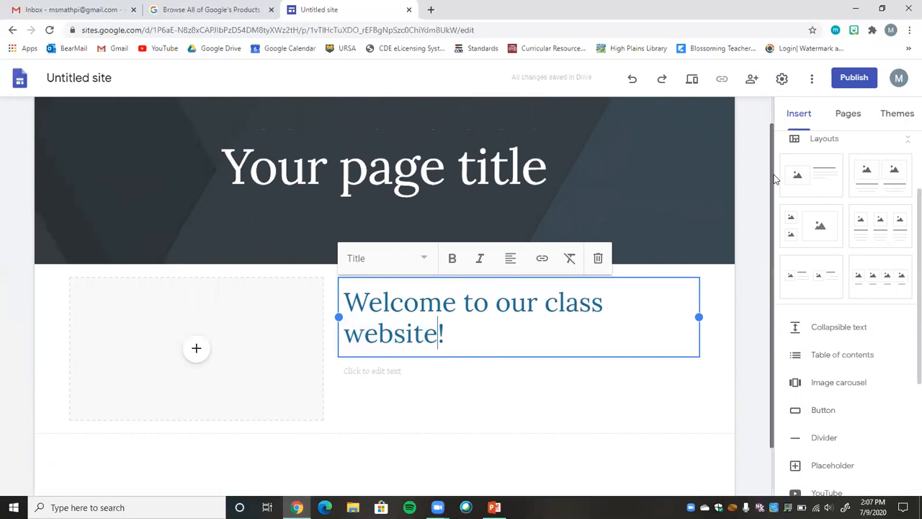
{"action": "left_click", "coordinate": [378, 169]}
{"action": "left_click", "coordinate": [367, 167]}
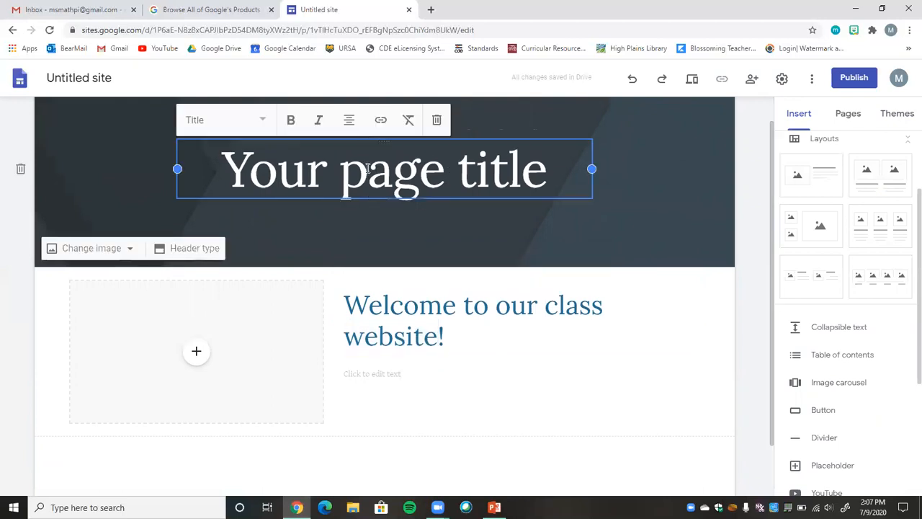
{"action": "triple_click", "coordinate": [368, 168]}
{"action": "type", "text": "Ms. gurne"}
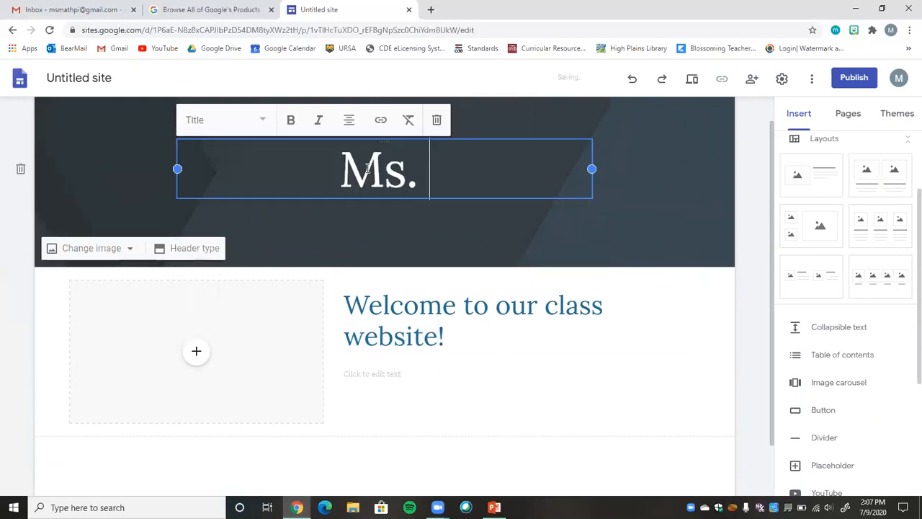
{"action": "key", "text": "BackSpace"}
{"action": "key", "text": "BackSpace"}
{"action": "key", "text": "BackSpace"}
{"action": "key", "text": "BackSpace"}
{"action": "key", "text": "BackSpace"}
{"action": "type", "text": "Gurney's "}
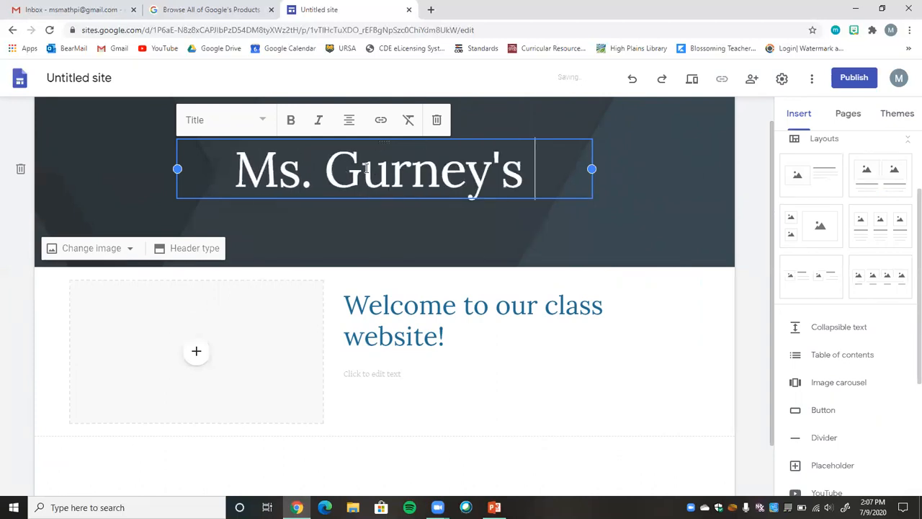
{"action": "type", "text": "Classroom"}
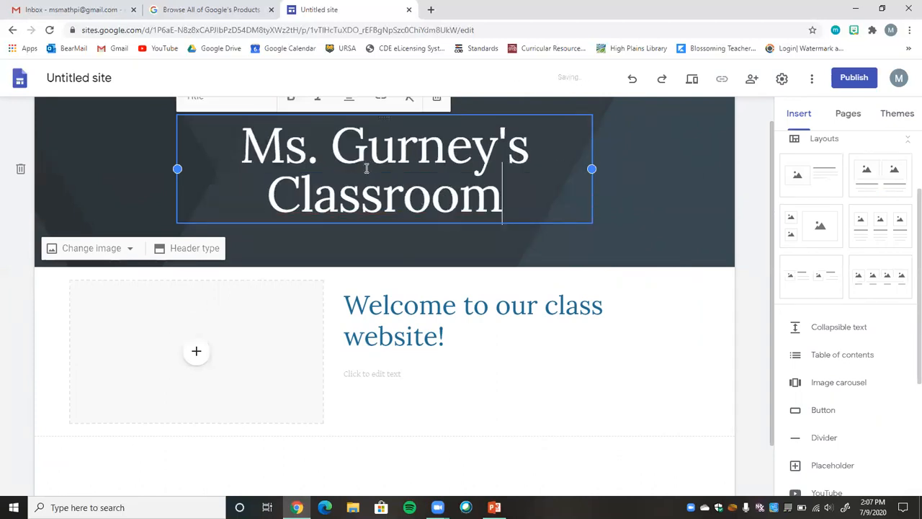
{"action": "type", "text": " Webesite"}
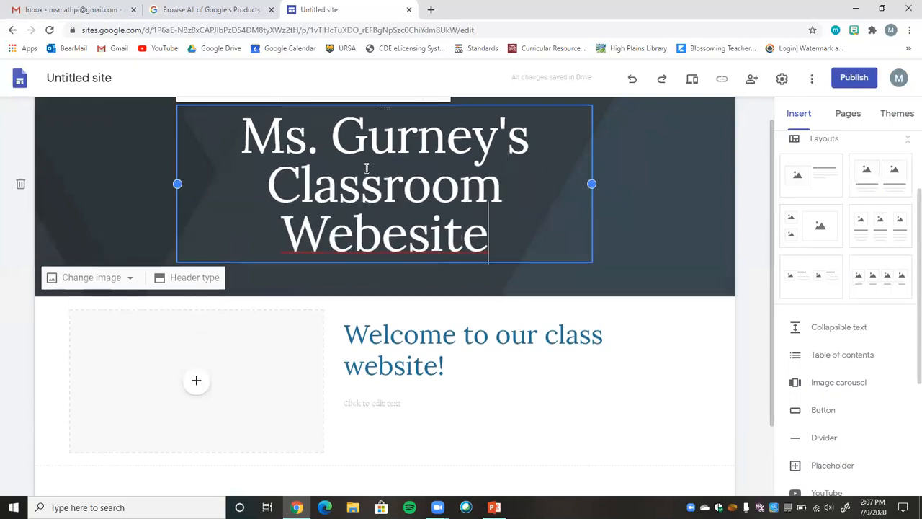
{"action": "left_click", "coordinate": [401, 242]}
{"action": "key", "text": "BackSpace"}
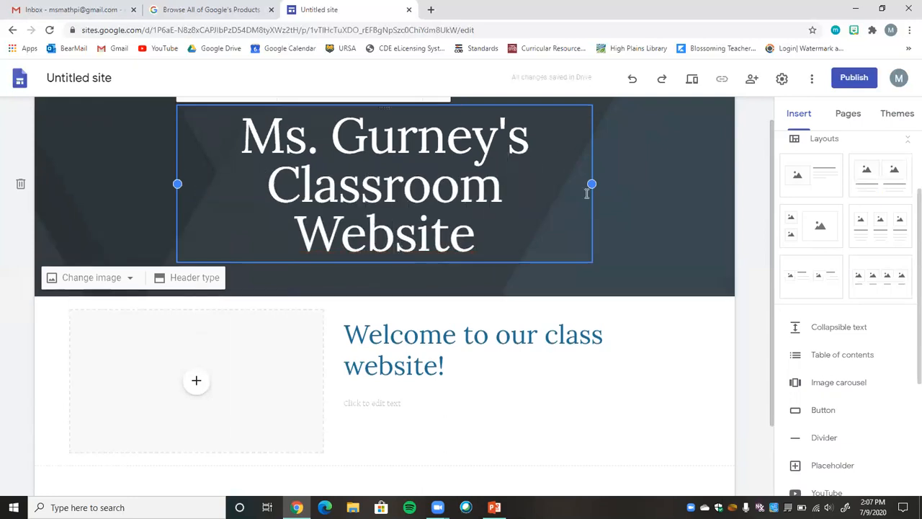
Widen the page title's text box on both sides to span nearly the full header width.
{"action": "left_click_drag", "start_coordinate": [592, 183], "coordinate": [726, 180]}
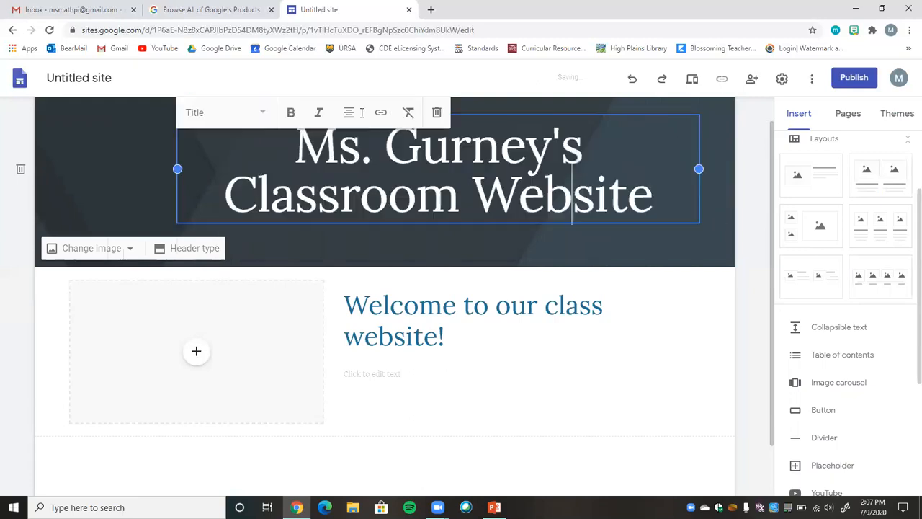
{"action": "left_click_drag", "start_coordinate": [179, 163], "coordinate": [69, 165]}
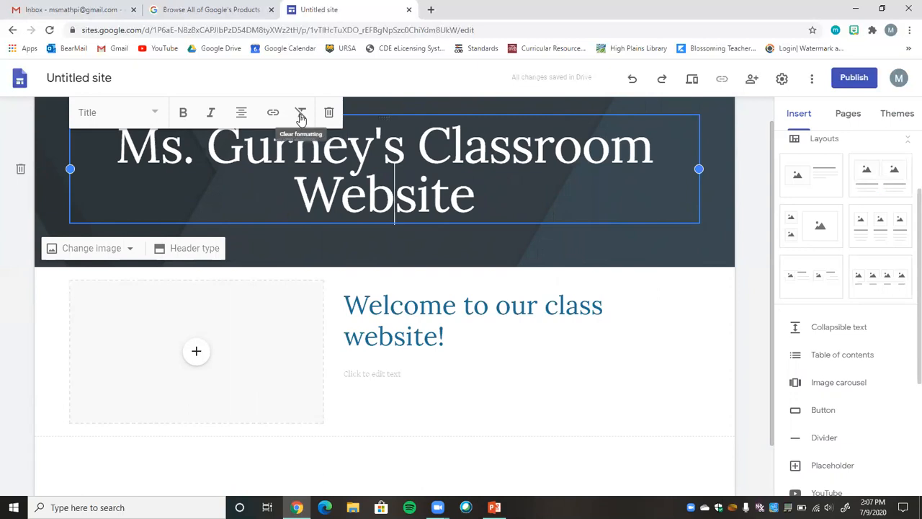
Try the Heading and Small text styles on the page title, and return it to the Title style.
{"action": "left_click", "coordinate": [154, 112]}
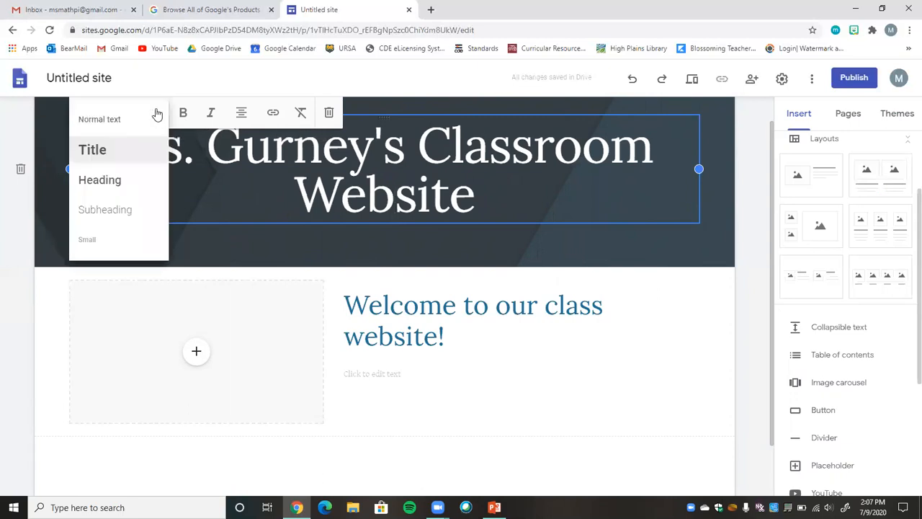
{"action": "left_click", "coordinate": [128, 182]}
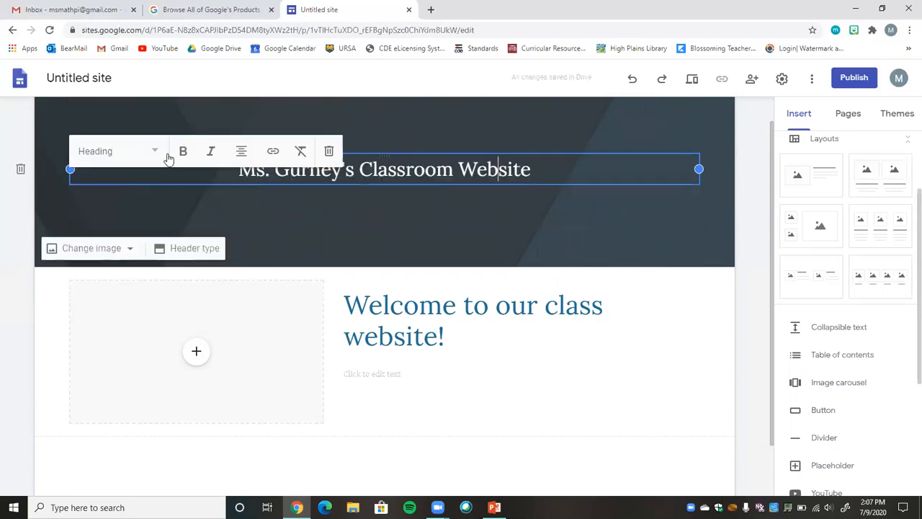
{"action": "left_click", "coordinate": [155, 152]}
{"action": "left_click", "coordinate": [112, 279]}
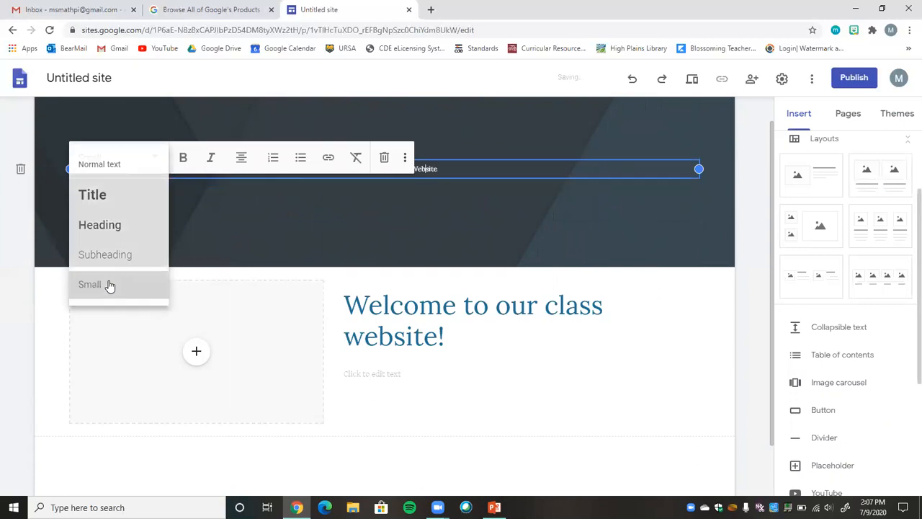
{"action": "left_click", "coordinate": [153, 159]}
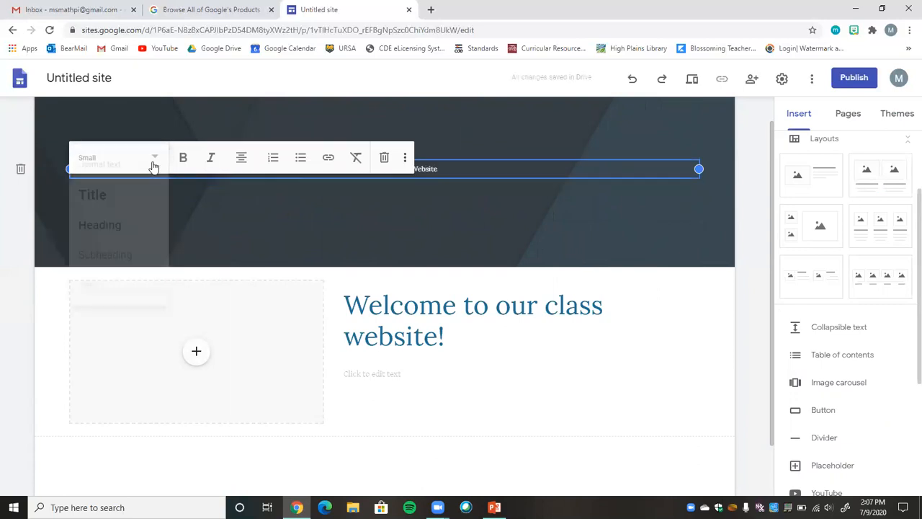
{"action": "left_click", "coordinate": [117, 196]}
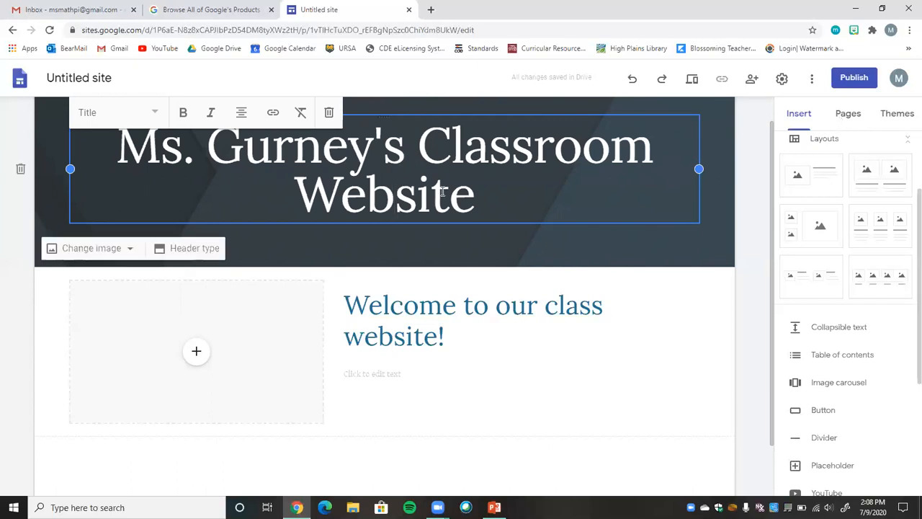
{"action": "left_click_drag", "start_coordinate": [473, 195], "coordinate": [83, 126]}
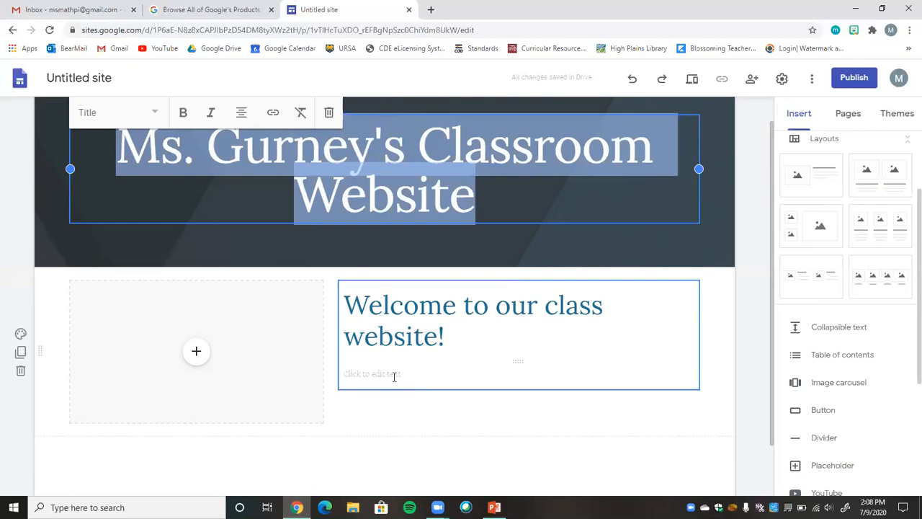
Try the Emphasis 1 and Emphasis 2 backgrounds on the welcome section, and return it to Regular.
{"action": "left_click", "coordinate": [199, 353]}
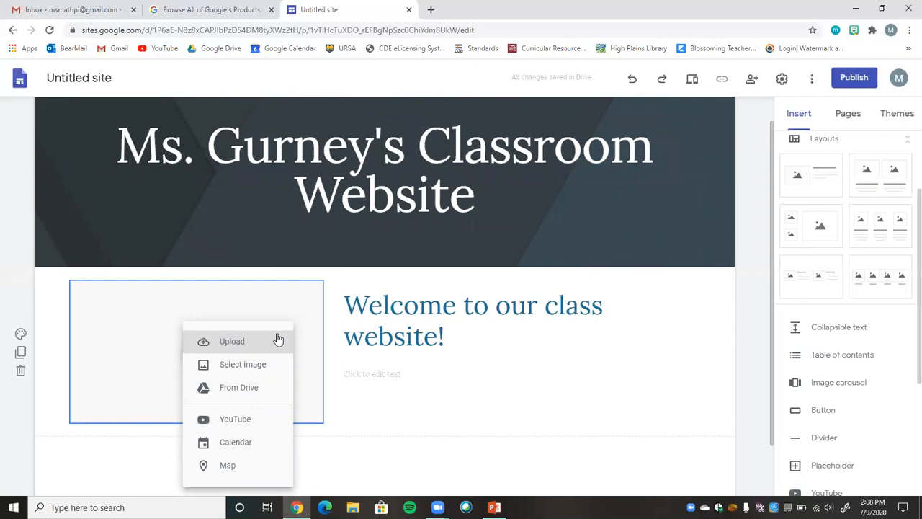
{"action": "left_click", "coordinate": [22, 341]}
{"action": "left_click", "coordinate": [21, 340]}
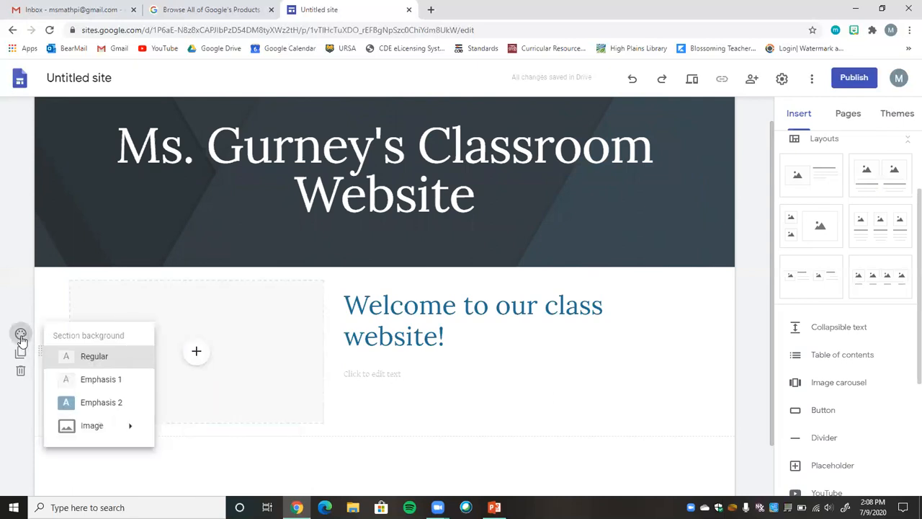
{"action": "left_click", "coordinate": [103, 379]}
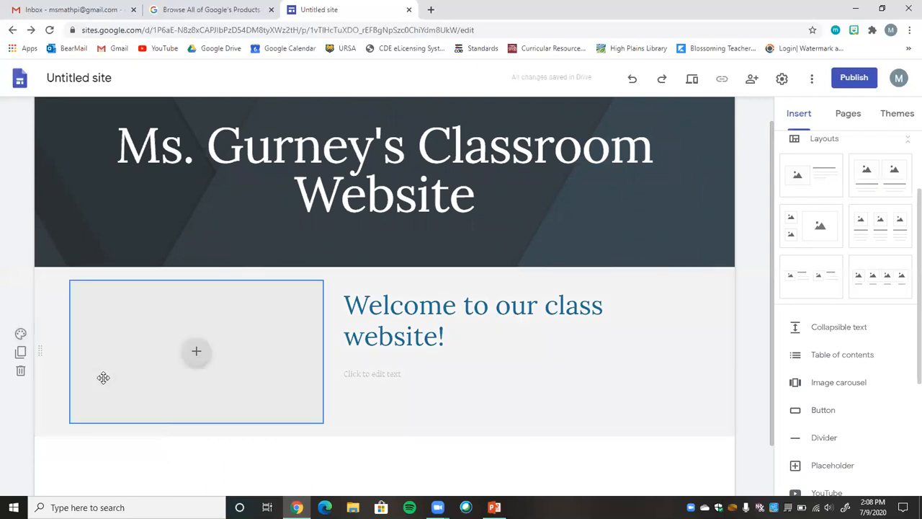
{"action": "left_click", "coordinate": [22, 339]}
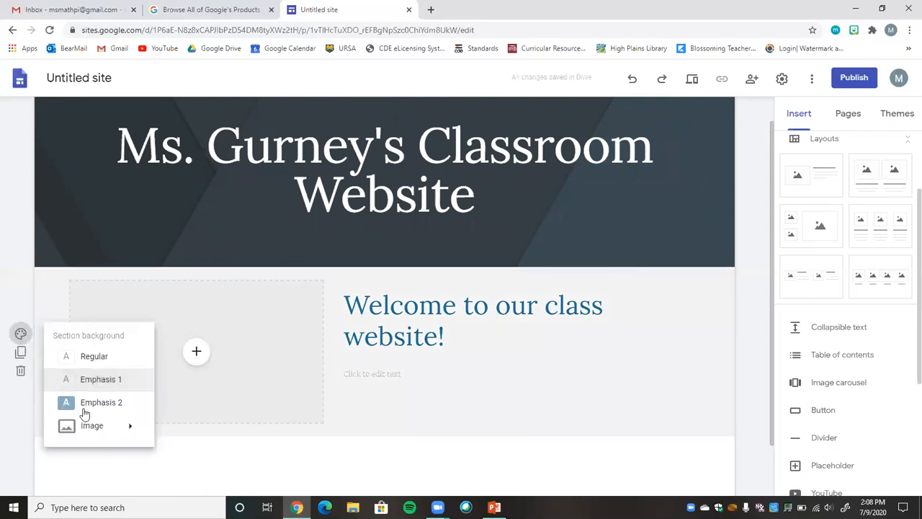
{"action": "left_click", "coordinate": [83, 405]}
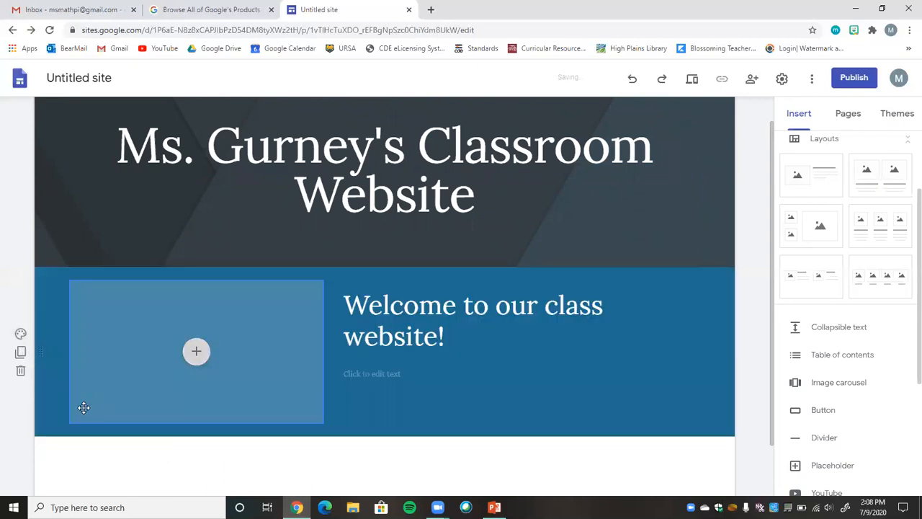
{"action": "left_click", "coordinate": [20, 337]}
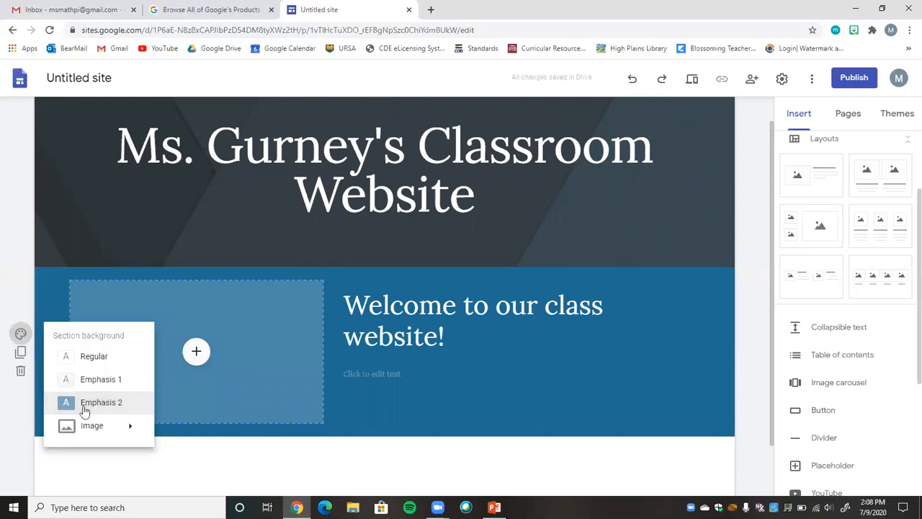
{"action": "left_click", "coordinate": [97, 362]}
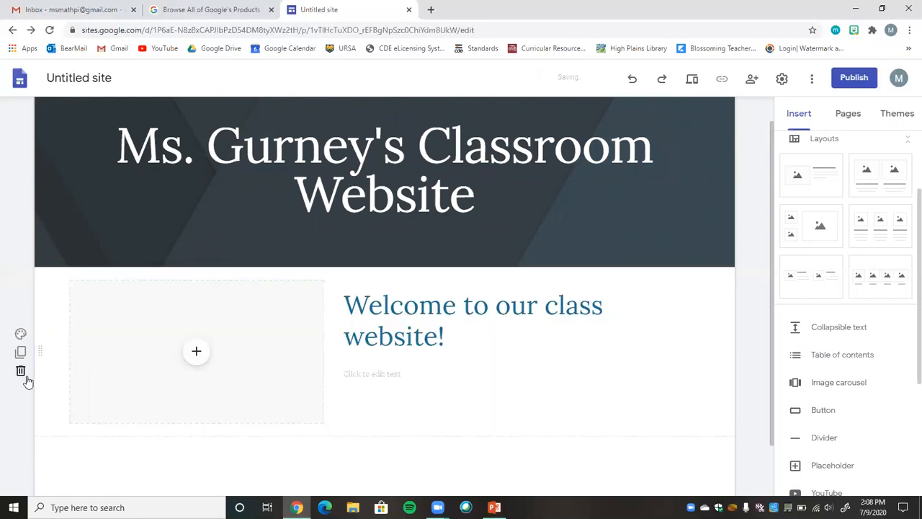
Duplicate the welcome section and replace the copy's heading with "All about section...".
{"action": "left_click", "coordinate": [21, 353]}
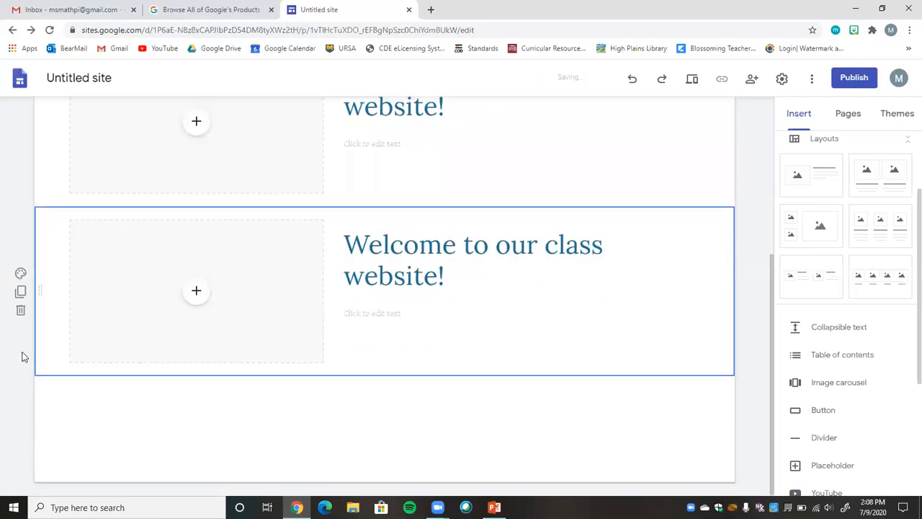
{"action": "left_click_drag", "start_coordinate": [446, 274], "coordinate": [341, 222]}
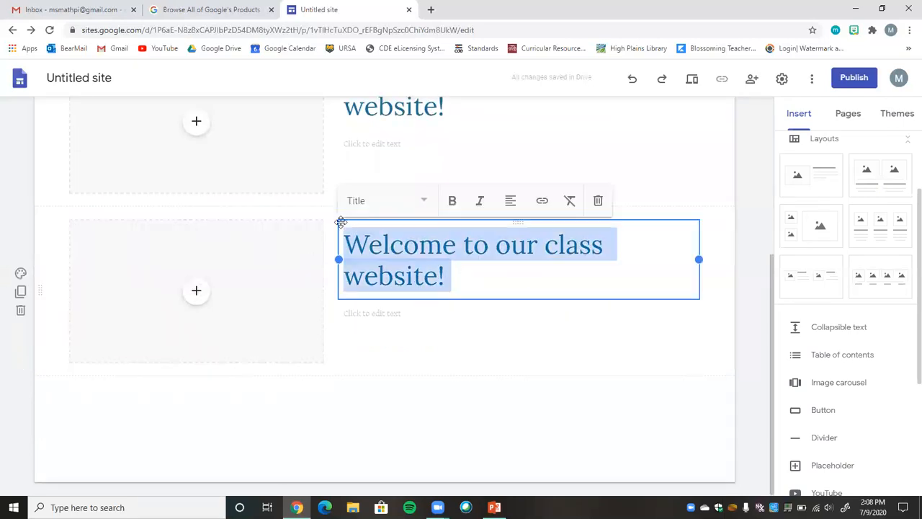
{"action": "type", "text": "All abou"}
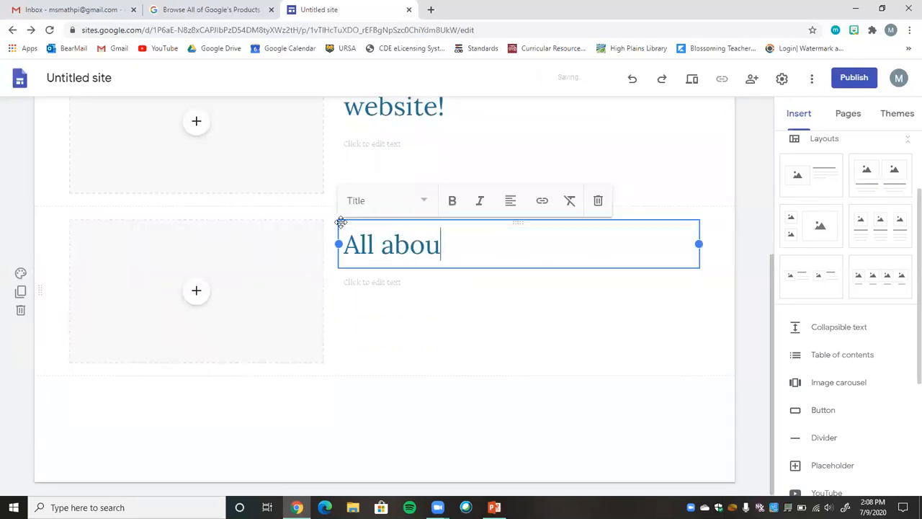
{"action": "type", "text": "t section"}
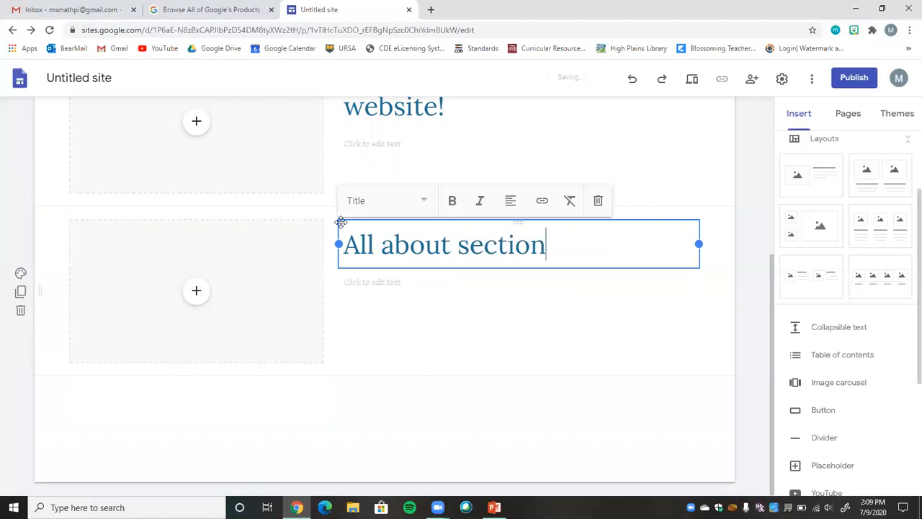
{"action": "type", "text": "..."}
{"action": "left_click", "coordinate": [355, 285]}
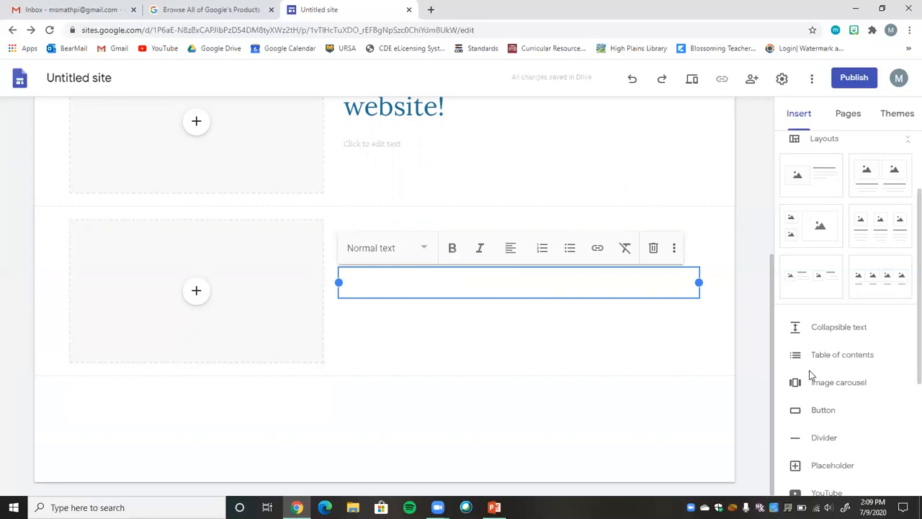
Review the page's sections and the layouts and content elements available to insert.
{"action": "scroll", "coordinate": [758, 189], "scroll_direction": "up", "scroll_amount": 4}
{"action": "scroll", "coordinate": [758, 209], "scroll_direction": "down", "scroll_amount": 1}
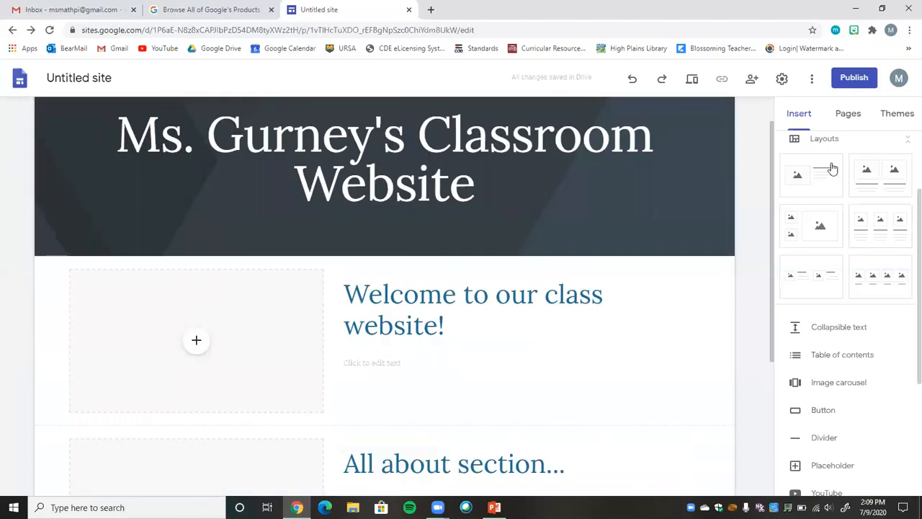
{"action": "scroll", "coordinate": [906, 216], "scroll_direction": "up", "scroll_amount": 3}
{"action": "scroll", "coordinate": [905, 173], "scroll_direction": "down", "scroll_amount": 1}
{"action": "scroll", "coordinate": [906, 173], "scroll_direction": "up", "scroll_amount": 2}
{"action": "scroll", "coordinate": [903, 296], "scroll_direction": "down", "scroll_amount": 3}
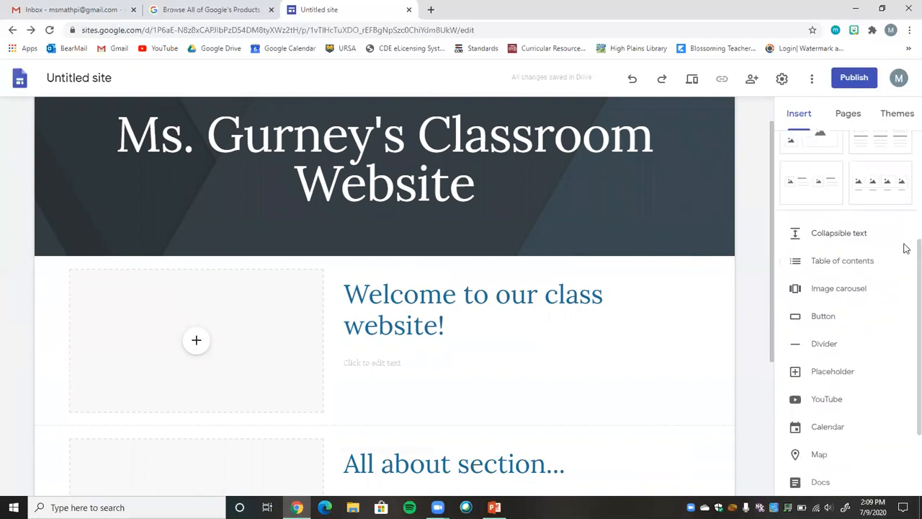
{"action": "scroll", "coordinate": [905, 252], "scroll_direction": "down", "scroll_amount": 1}
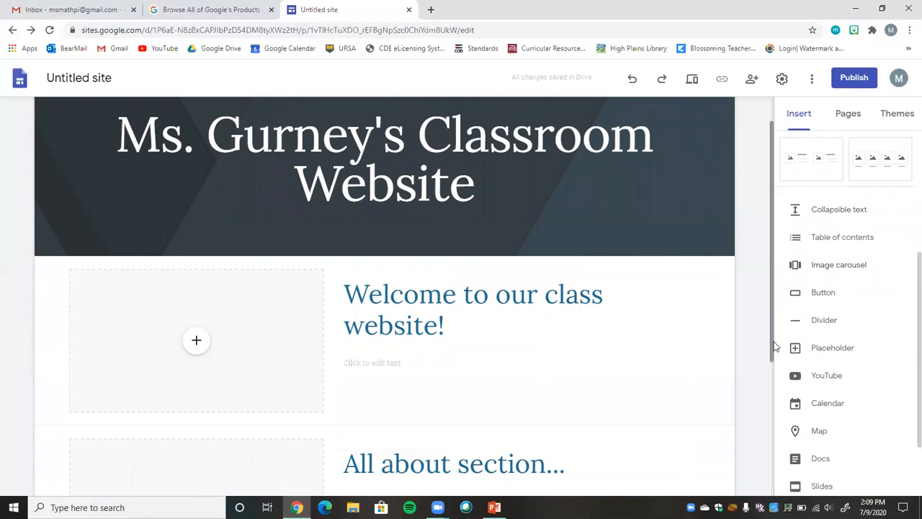
{"action": "scroll", "coordinate": [777, 346], "scroll_direction": "down", "scroll_amount": 2}
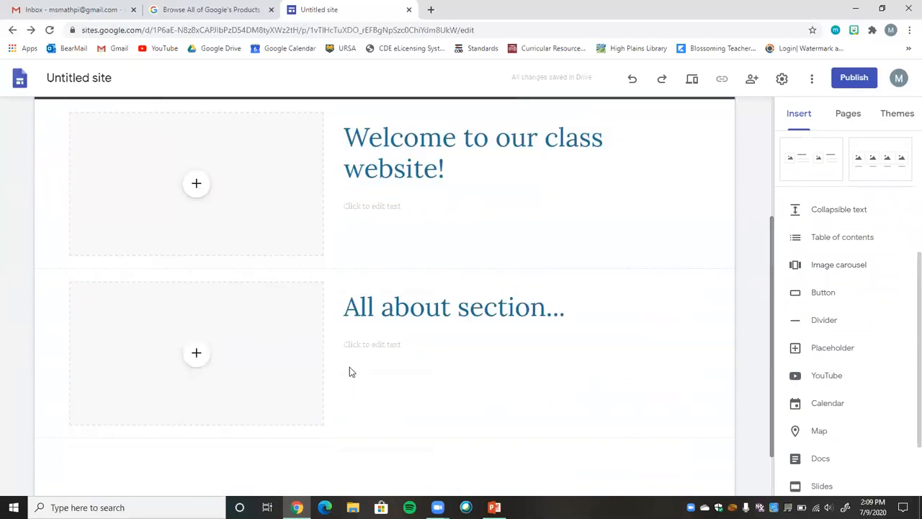
Insert collapsible text below the "All about section..." section and head it "Welcome!", correcting the spelling.
{"action": "double_click", "coordinate": [229, 456]}
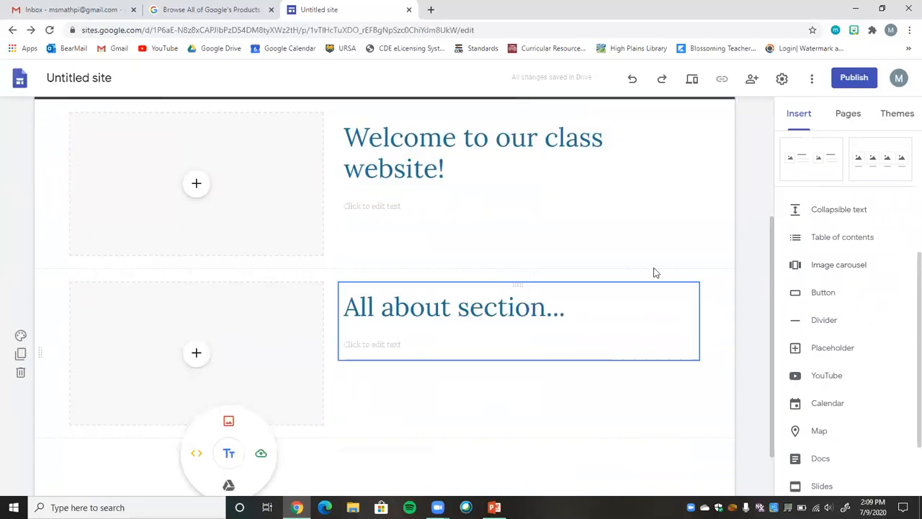
{"action": "left_click", "coordinate": [832, 209]}
{"action": "left_click", "coordinate": [179, 314]}
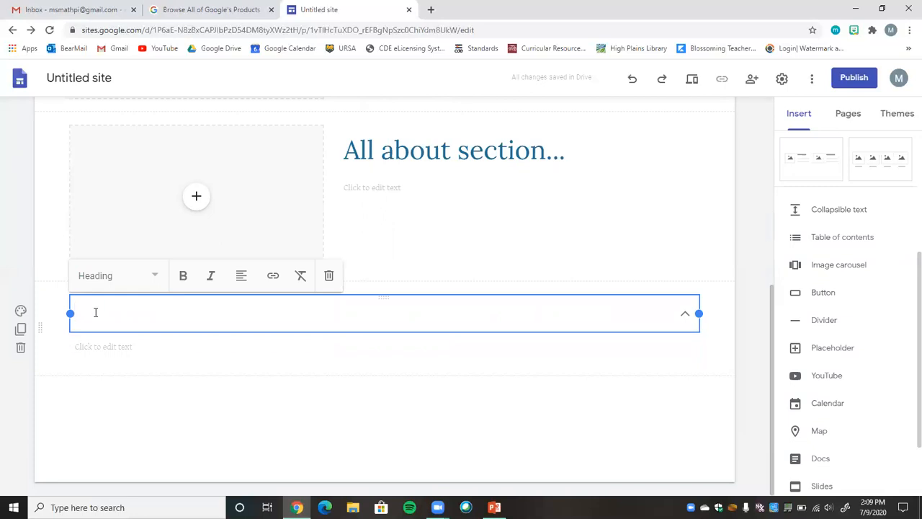
{"action": "type", "text": "Weclome!"}
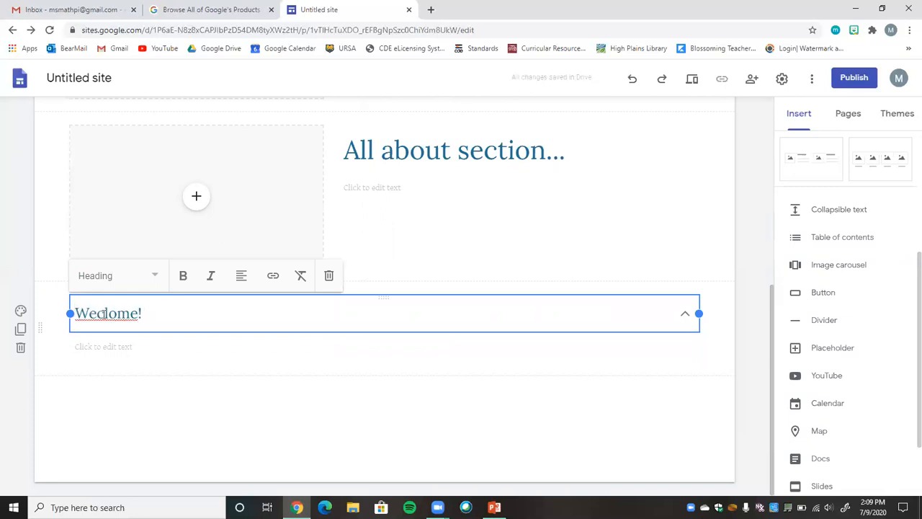
{"action": "right_click", "coordinate": [112, 313]}
{"action": "left_click", "coordinate": [127, 323]}
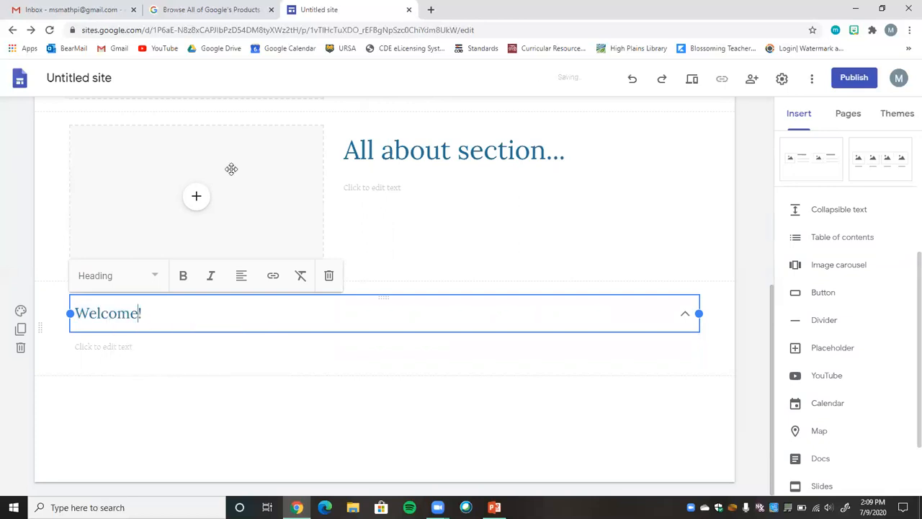
{"action": "left_click", "coordinate": [116, 345]}
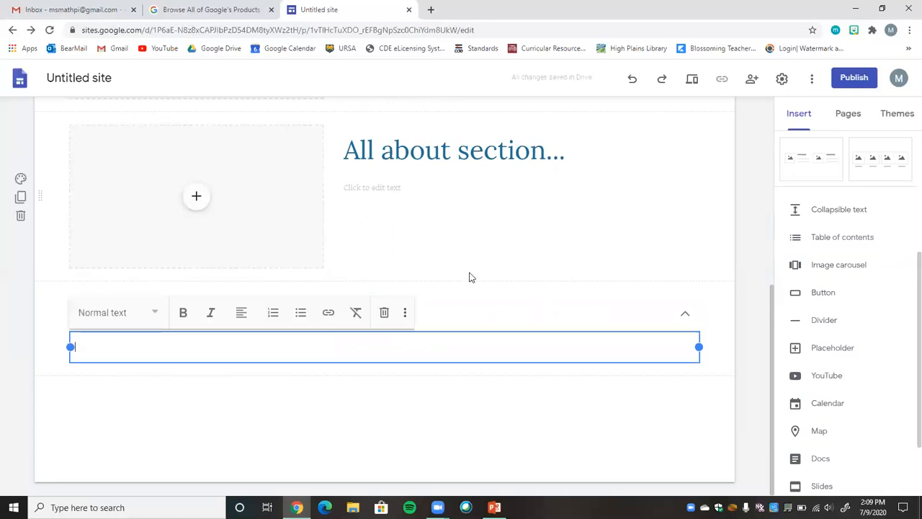
Insert a table of contents between the page header and the welcome section.
{"action": "left_click", "coordinate": [863, 245]}
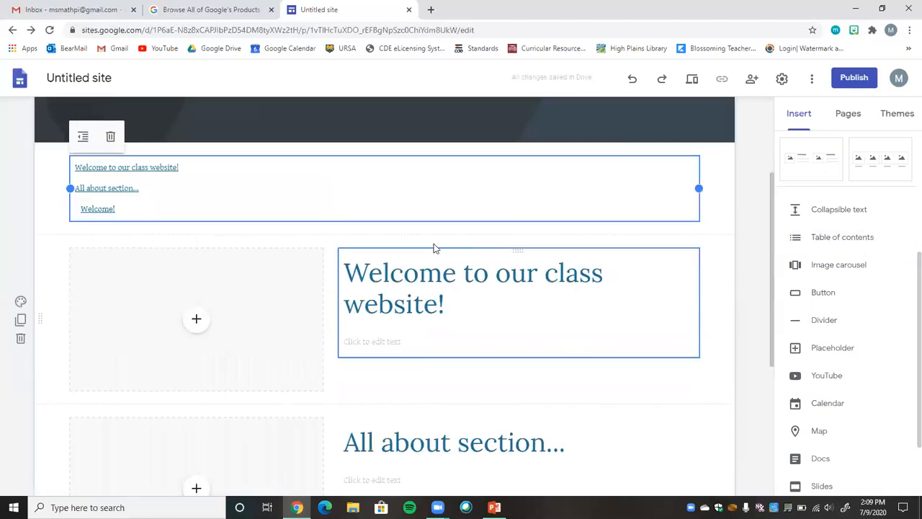
{"action": "mouse_move", "coordinate": [141, 174]}
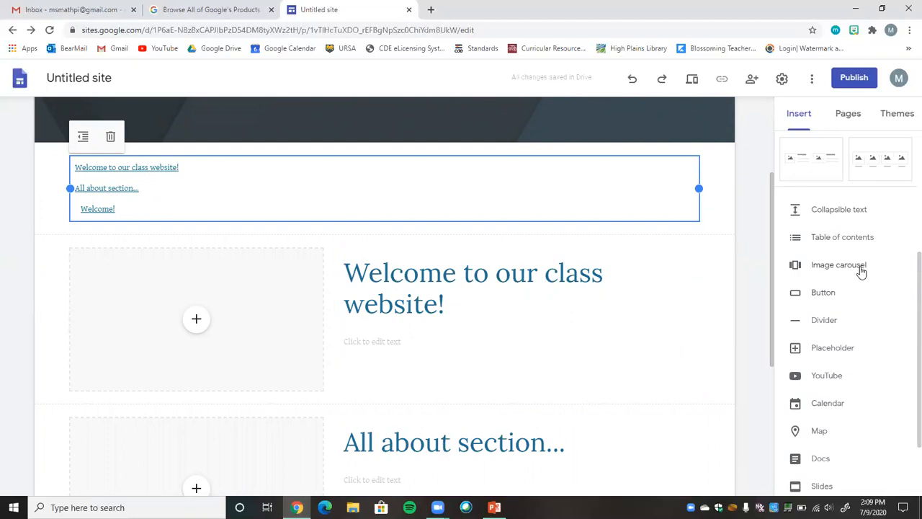
Search YouTube by the channel owner's name and insert the video "How to Create a Digital Maze Activity Using Google Slides" below the collapsible text.
{"action": "scroll", "coordinate": [905, 356], "scroll_direction": "down", "scroll_amount": 2}
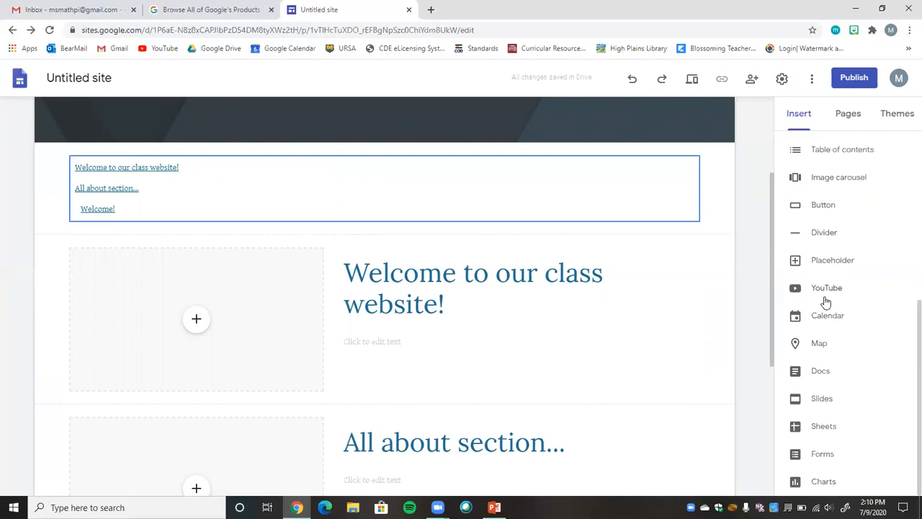
{"action": "left_click_drag", "start_coordinate": [772, 300], "coordinate": [790, 454]}
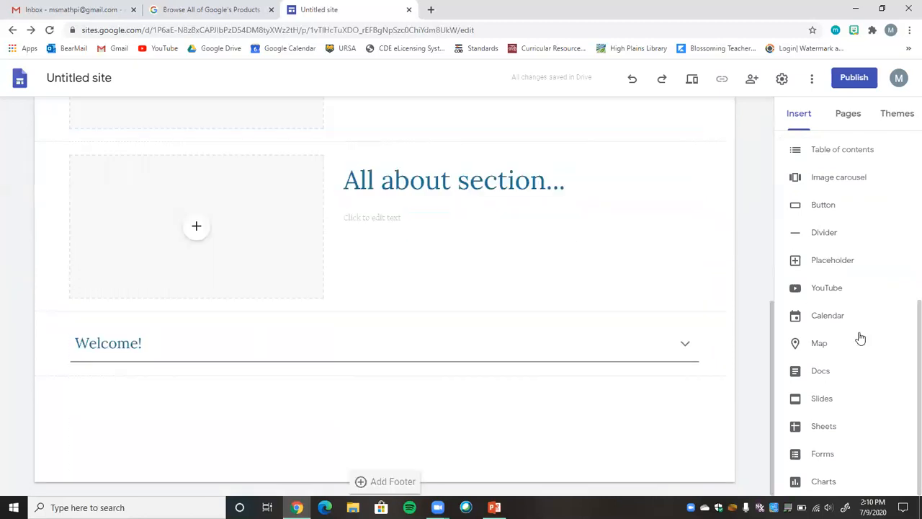
{"action": "left_click", "coordinate": [833, 290]}
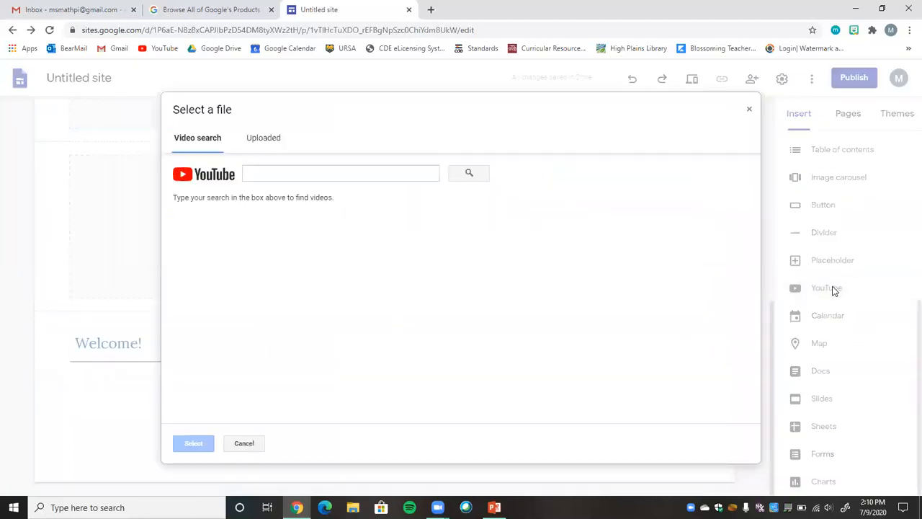
{"action": "left_click", "coordinate": [300, 173]}
{"action": "type", "text": "acad"}
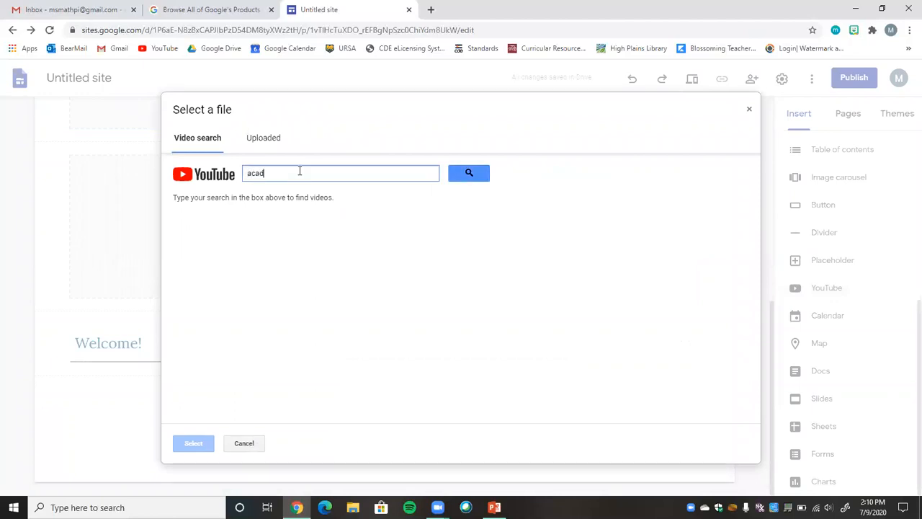
{"action": "type", "text": "ia gurney"}
{"action": "key", "text": "Return"}
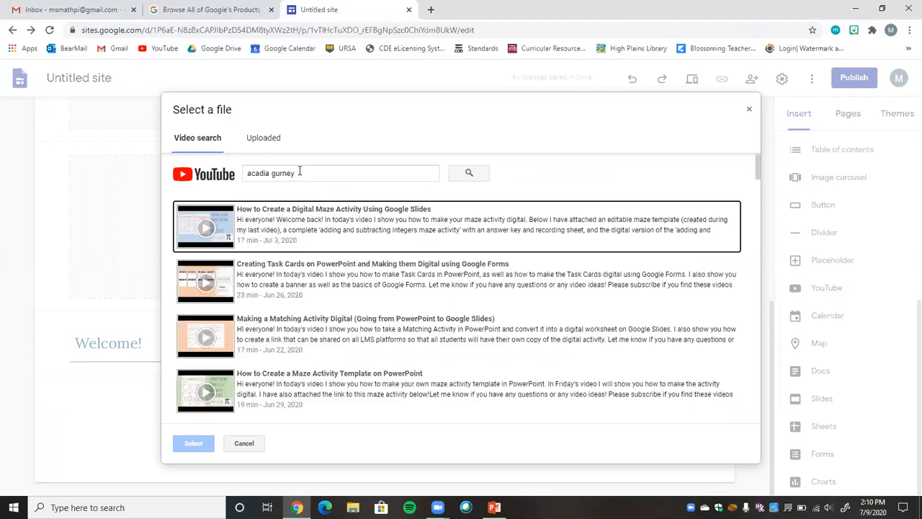
{"action": "left_click", "coordinate": [204, 230]}
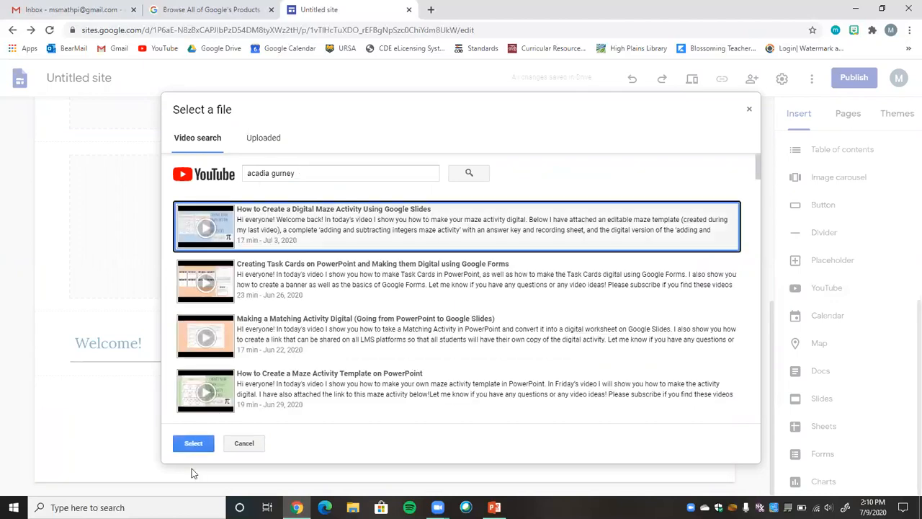
{"action": "left_click", "coordinate": [192, 443]}
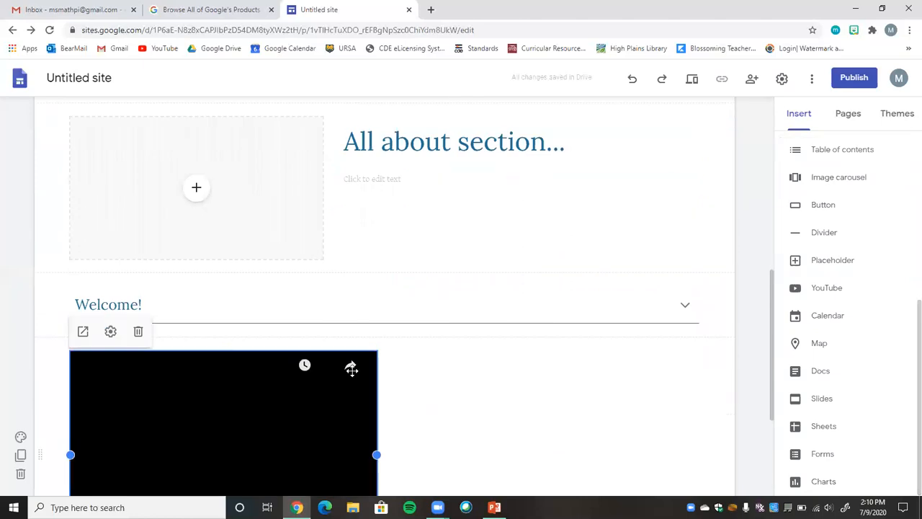
Insert the "7th Grade Math Period 1" Google Slides notebook below the YouTube video and close the list of presentations.
{"action": "scroll", "coordinate": [776, 396], "scroll_direction": "down", "scroll_amount": 3}
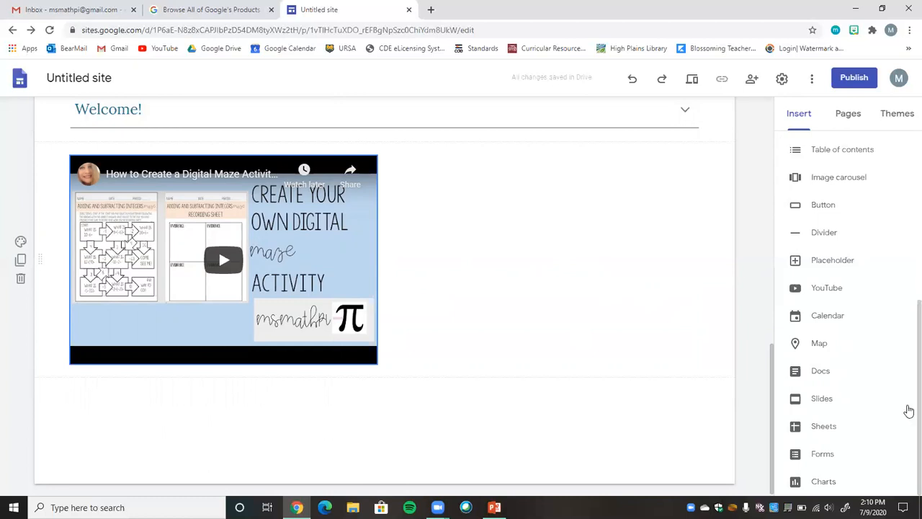
{"action": "left_click", "coordinate": [820, 402]}
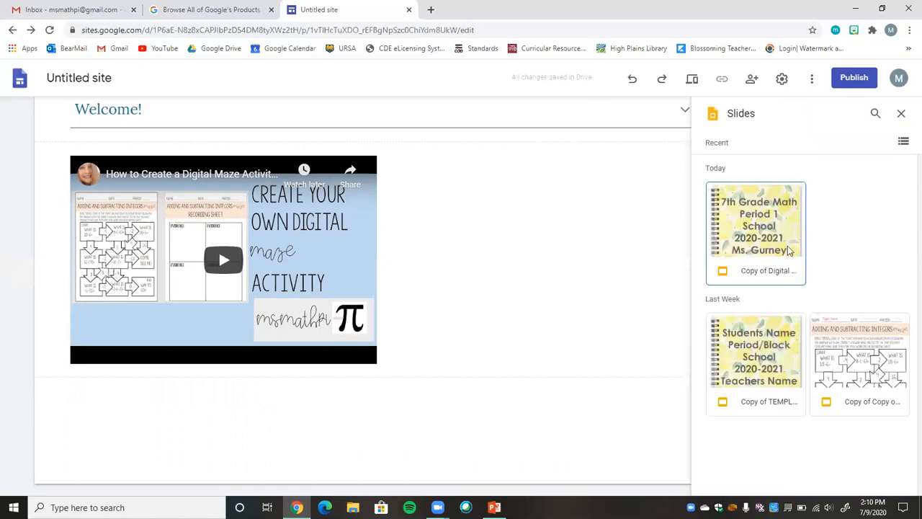
{"action": "left_click", "coordinate": [749, 232]}
{"action": "left_click", "coordinate": [749, 232]}
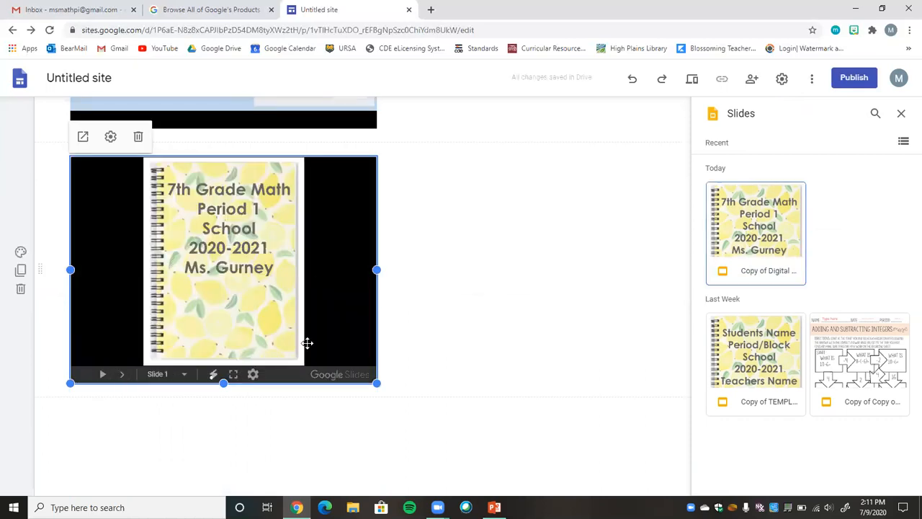
{"action": "left_click", "coordinate": [472, 284]}
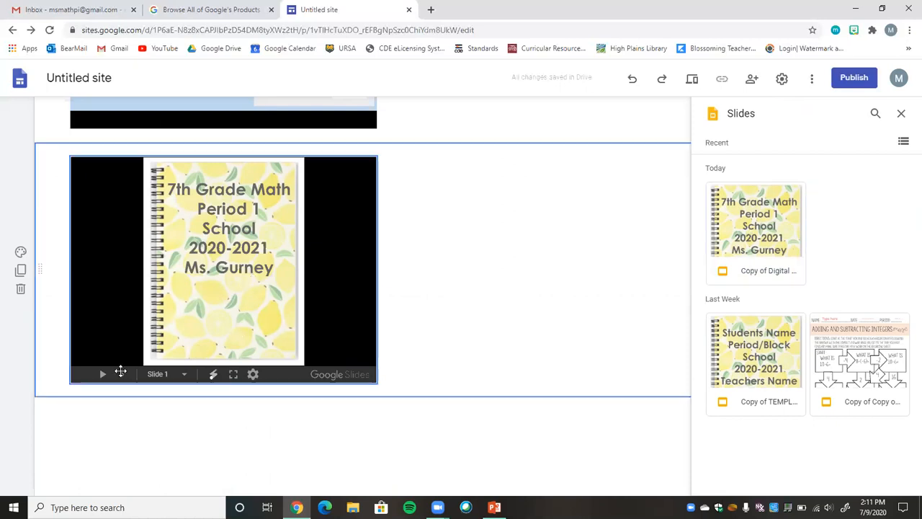
{"action": "left_click", "coordinate": [121, 375]}
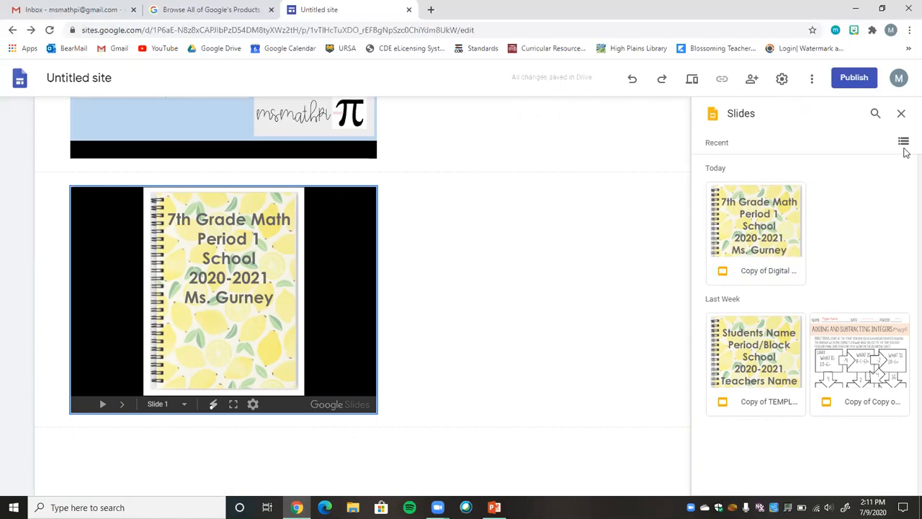
{"action": "left_click", "coordinate": [900, 113]}
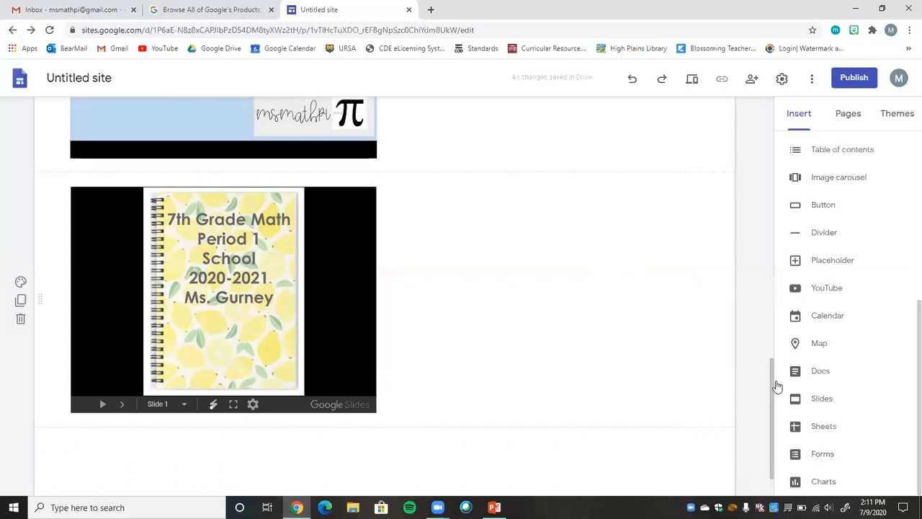
Duplicate the Home page and name the copy "Period 1".
{"action": "scroll", "coordinate": [753, 190], "scroll_direction": "up", "scroll_amount": 10}
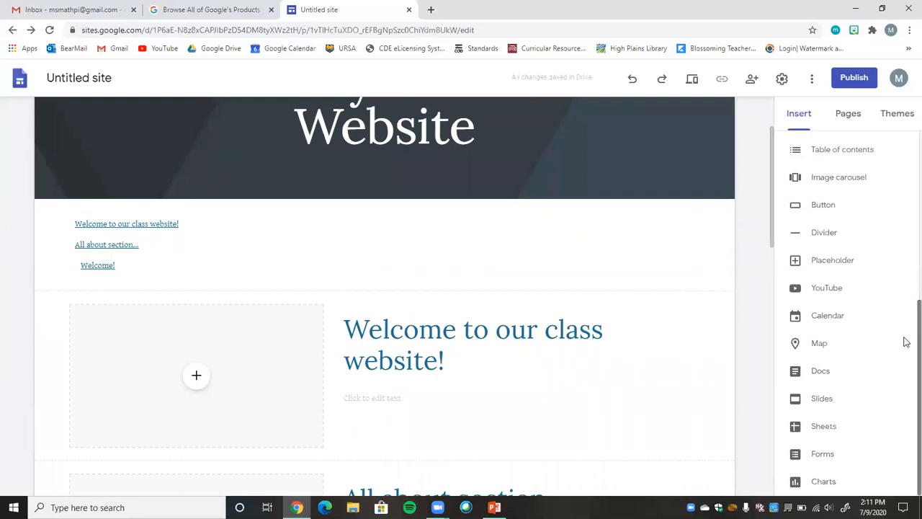
{"action": "scroll", "coordinate": [906, 404], "scroll_direction": "up", "scroll_amount": 5}
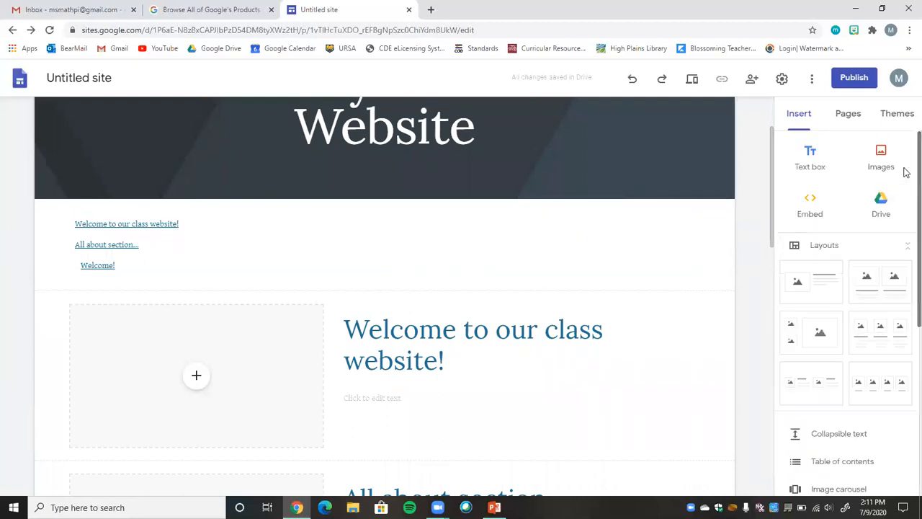
{"action": "left_click", "coordinate": [846, 119]}
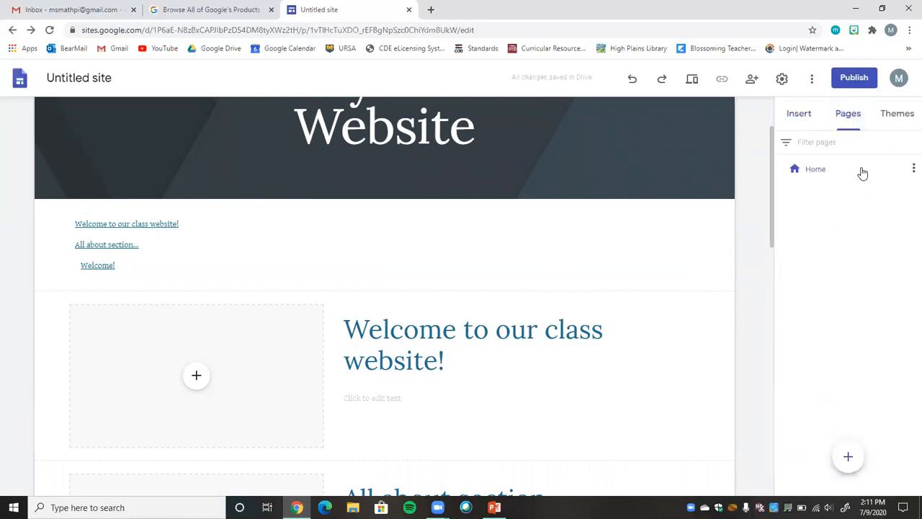
{"action": "scroll", "coordinate": [768, 173], "scroll_direction": "up", "scroll_amount": 3}
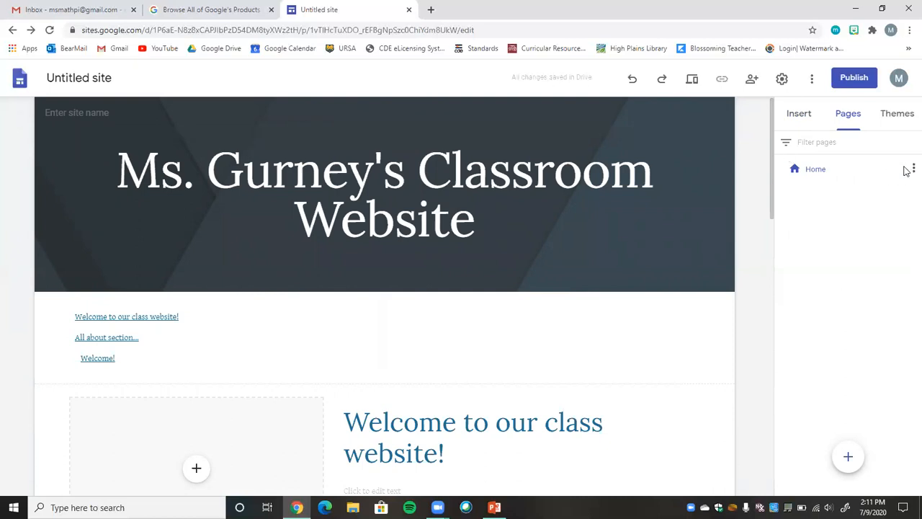
{"action": "right_click", "coordinate": [908, 170]}
{"action": "left_click", "coordinate": [911, 167]}
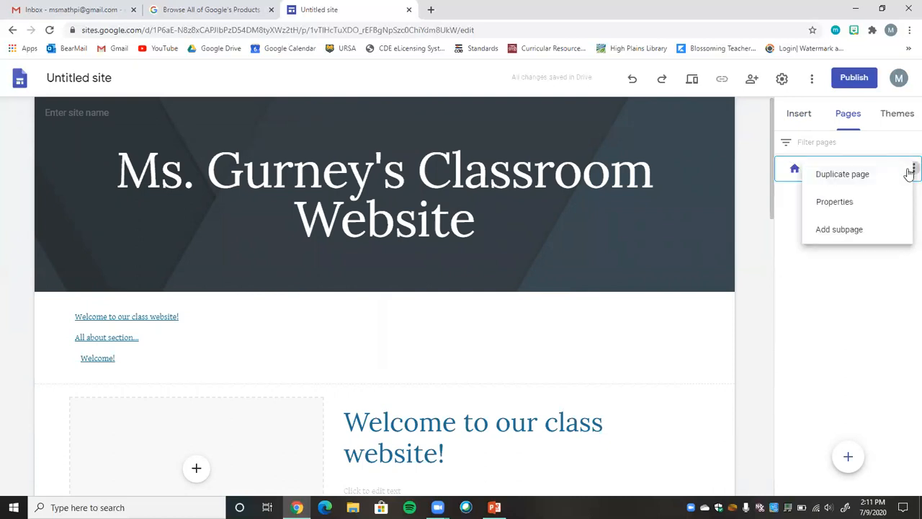
{"action": "left_click", "coordinate": [842, 175]}
{"action": "left_click_drag", "start_coordinate": [687, 228], "coordinate": [518, 224]}
{"action": "type", "text": "Period 1"}
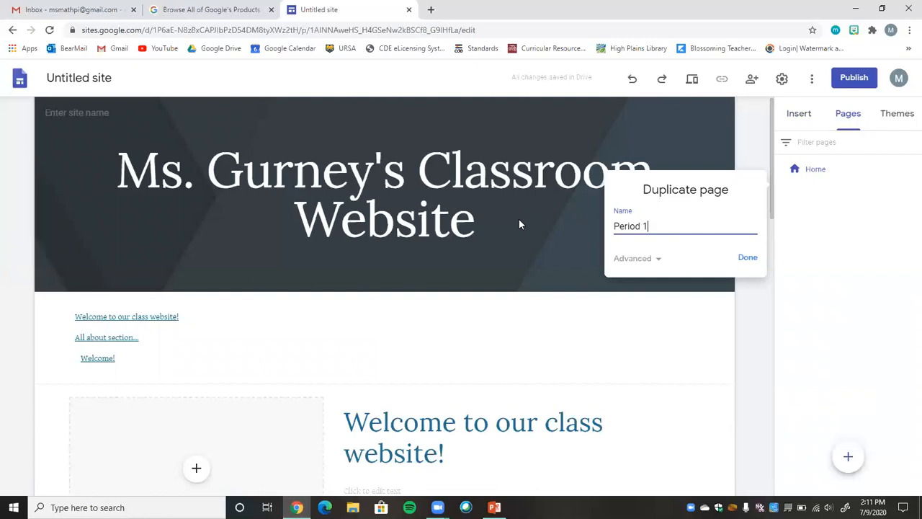
{"action": "key", "text": "Return"}
Replace the Period 1 page's header title with "Period 1-7th Grade Math".
{"action": "left_click_drag", "start_coordinate": [479, 238], "coordinate": [128, 162]}
{"action": "type", "text": "Period 1-"}
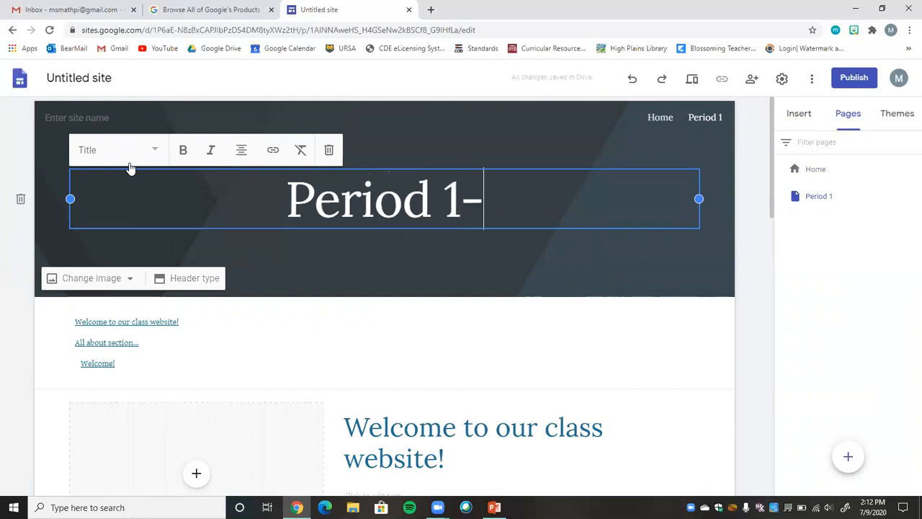
{"action": "type", "text": "7th "}
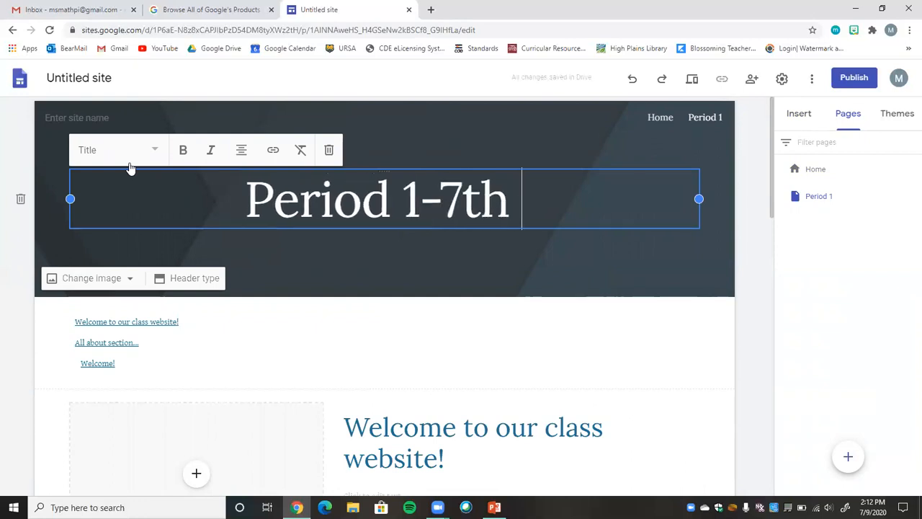
{"action": "type", "text": "Grade Math"}
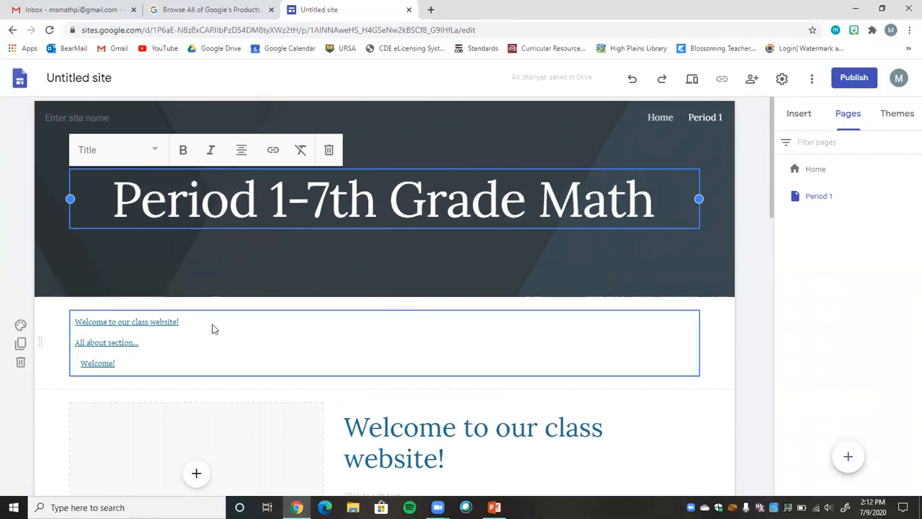
Delete every content section below the header on the Period 1 page.
{"action": "left_click", "coordinate": [21, 364]}
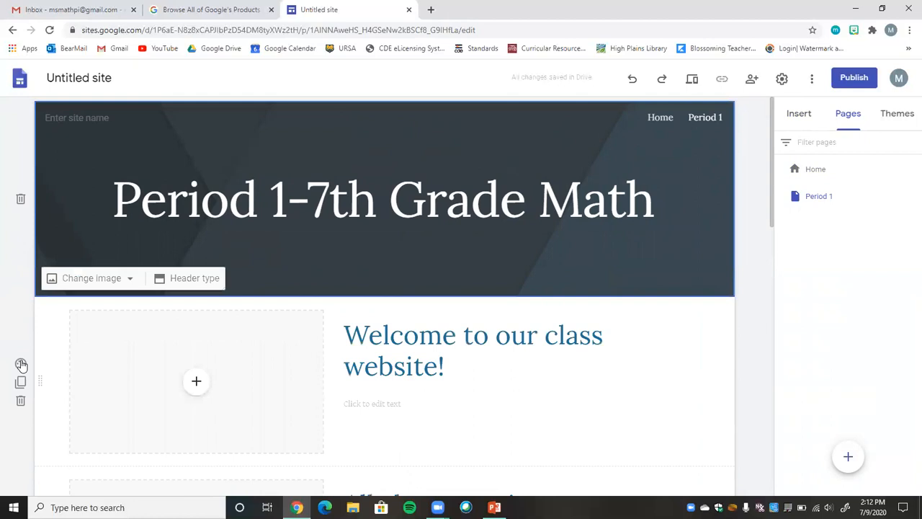
{"action": "left_click", "coordinate": [21, 402]}
{"action": "left_click", "coordinate": [21, 401]}
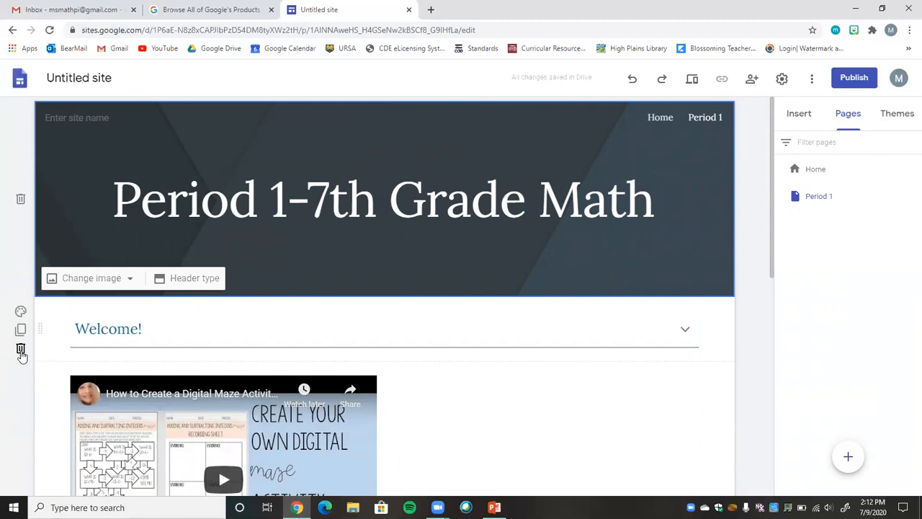
{"action": "left_click", "coordinate": [21, 349]}
{"action": "left_click", "coordinate": [22, 437]}
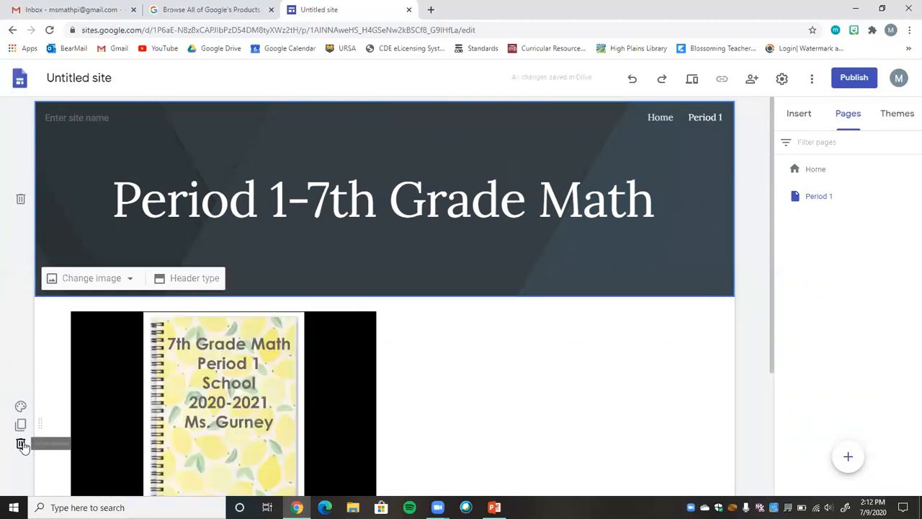
{"action": "left_click", "coordinate": [22, 441]}
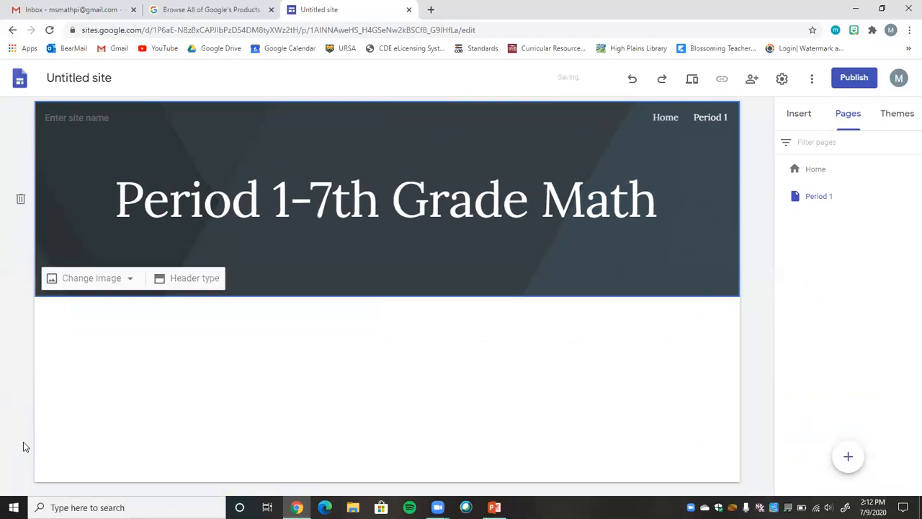
Insert a layout with one image beside text on the Period 1 page and head it "Week 1- August 18th".
{"action": "left_click", "coordinate": [803, 116]}
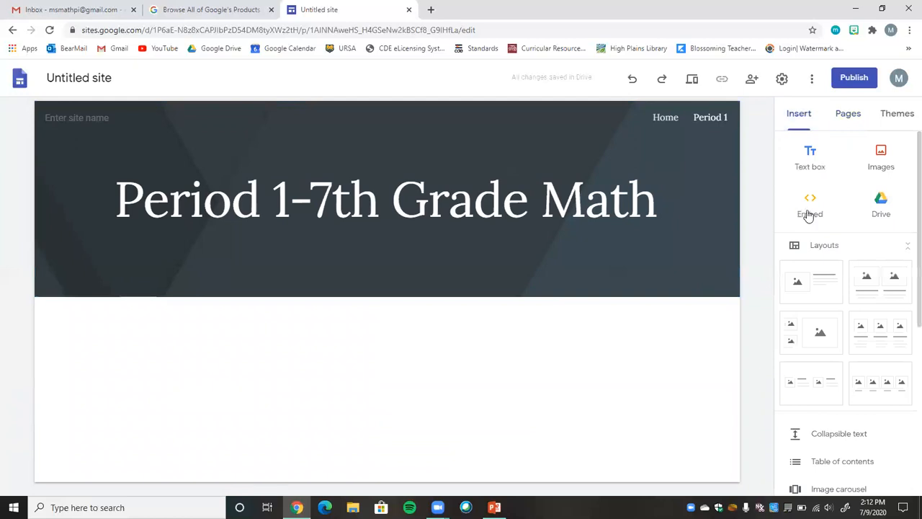
{"action": "left_click", "coordinate": [827, 293]}
{"action": "left_click", "coordinate": [473, 242]}
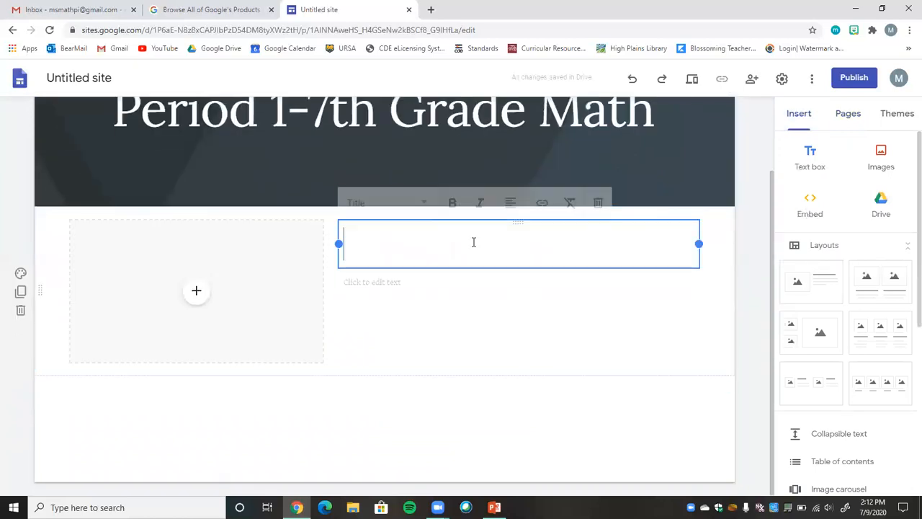
{"action": "type", "text": "Au"}
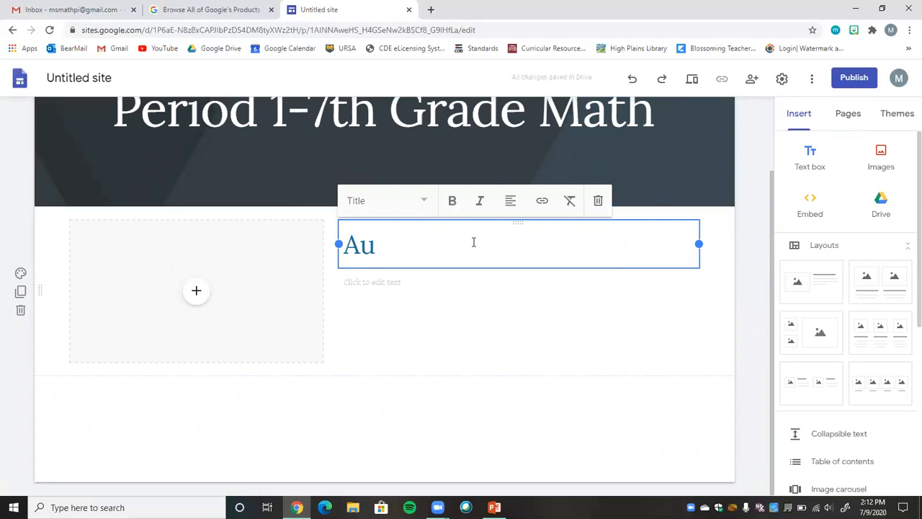
{"action": "type", "text": "gust 18th"}
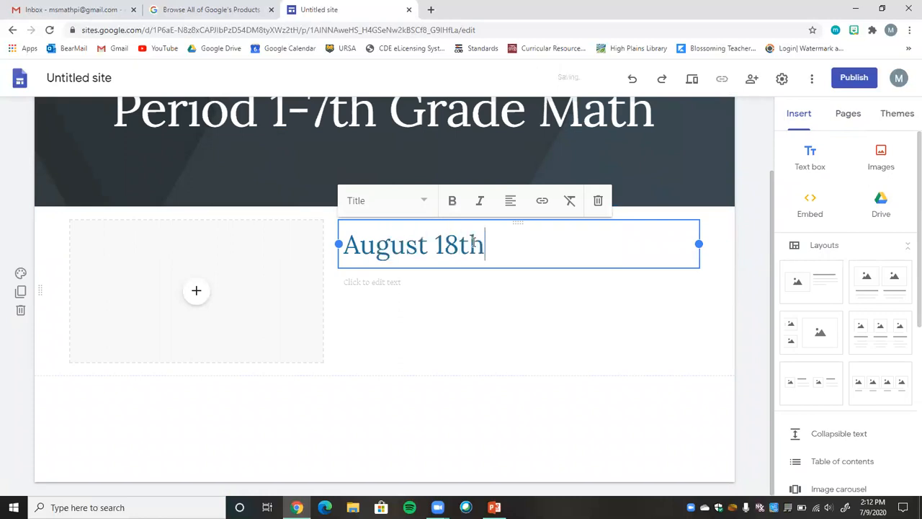
{"action": "left_click", "coordinate": [351, 248]}
{"action": "type", "text": "Week 1"}
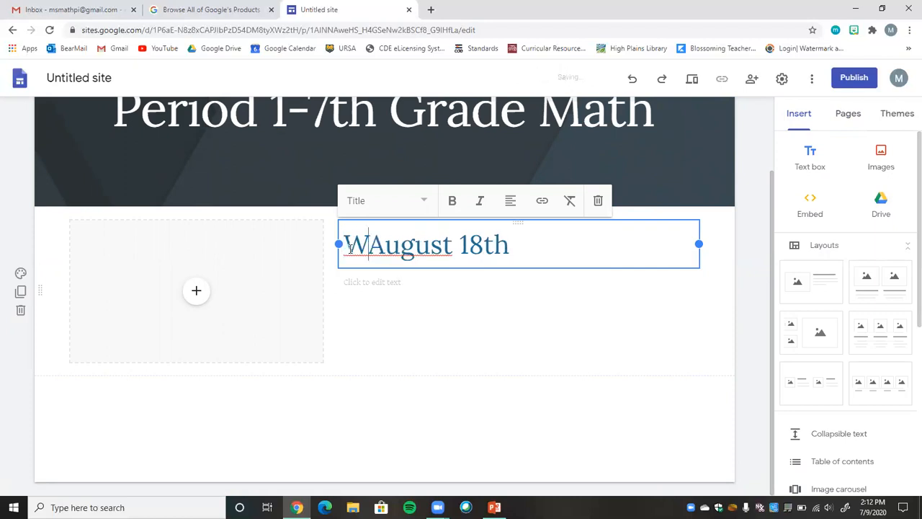
{"action": "type", "text": "-"}
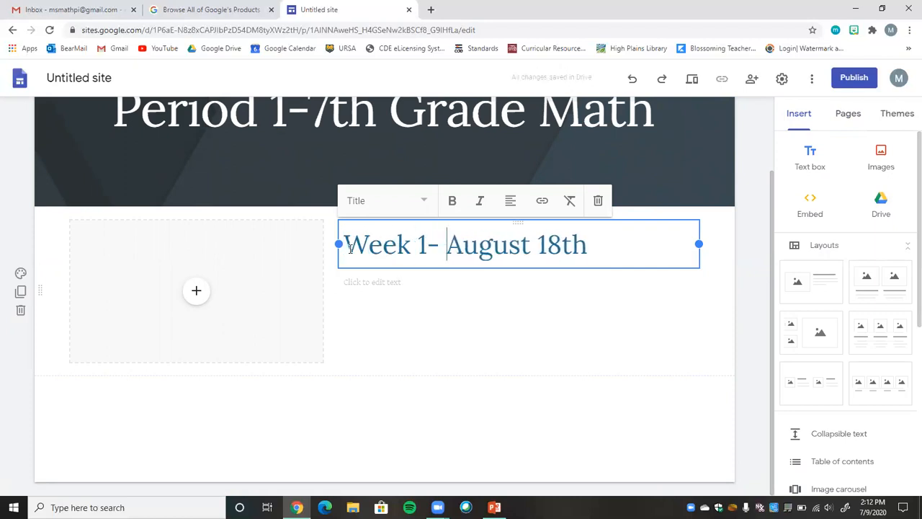
Write "Do this assignment:" in the body text under the "Week 1- August 18th" heading.
{"action": "left_click_drag", "start_coordinate": [371, 290], "coordinate": [370, 290]}
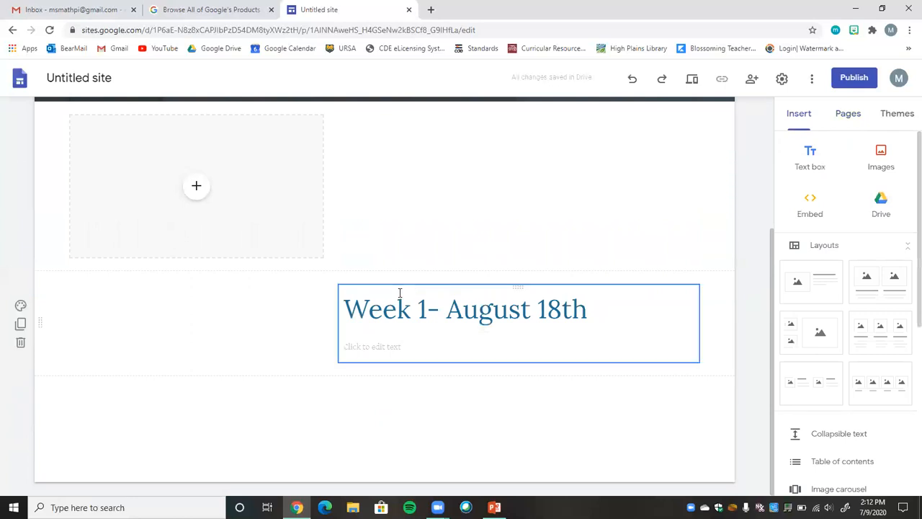
{"action": "left_click_drag", "start_coordinate": [395, 284], "coordinate": [370, 386]}
{"action": "left_click", "coordinate": [366, 373]}
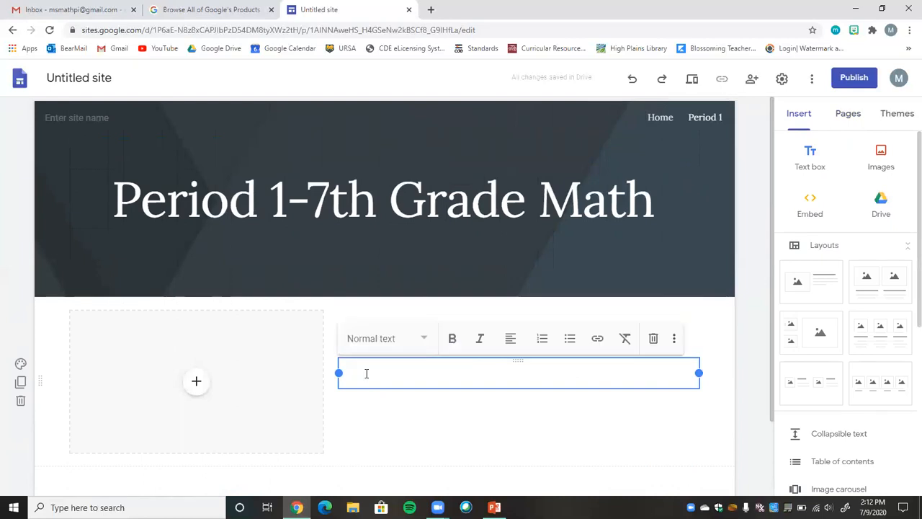
{"action": "type", "text": "Do this addignemtyn"}
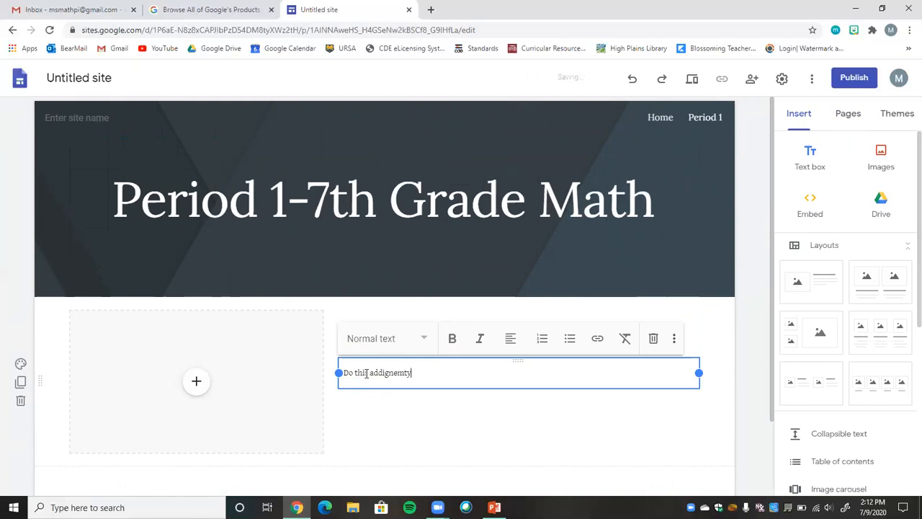
{"action": "type", "text": ":"}
{"action": "right_click", "coordinate": [396, 373]}
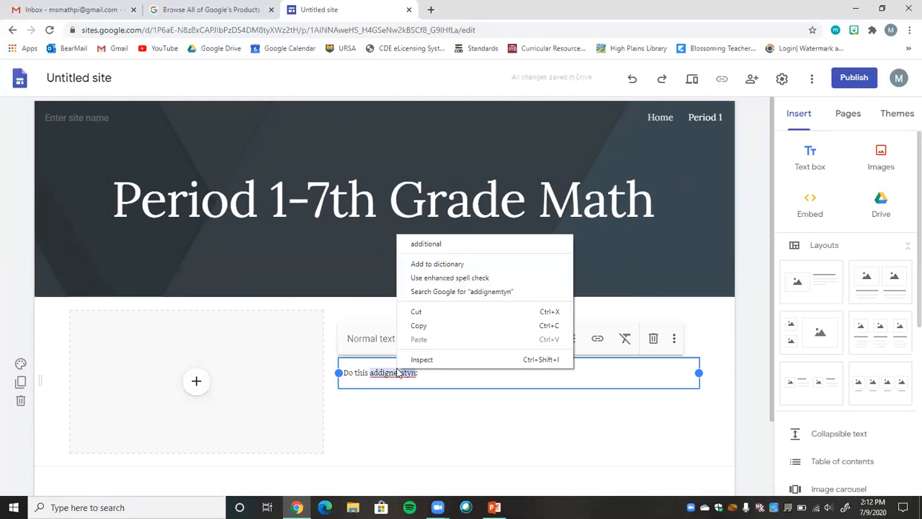
{"action": "triple_click", "coordinate": [389, 377]}
{"action": "left_click", "coordinate": [388, 377]}
{"action": "double_click", "coordinate": [389, 377]}
{"action": "type", "text": "assignment:"}
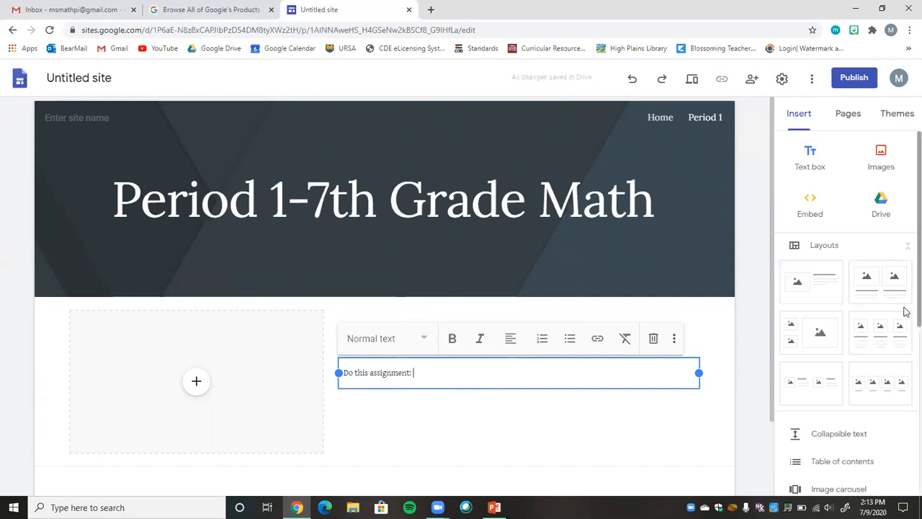
Add an empty line below "Do this assignment:" in the Week 1 body text.
{"action": "scroll", "coordinate": [905, 309], "scroll_direction": "down", "scroll_amount": 4}
{"action": "left_click_drag", "start_coordinate": [904, 442], "coordinate": [904, 453]}
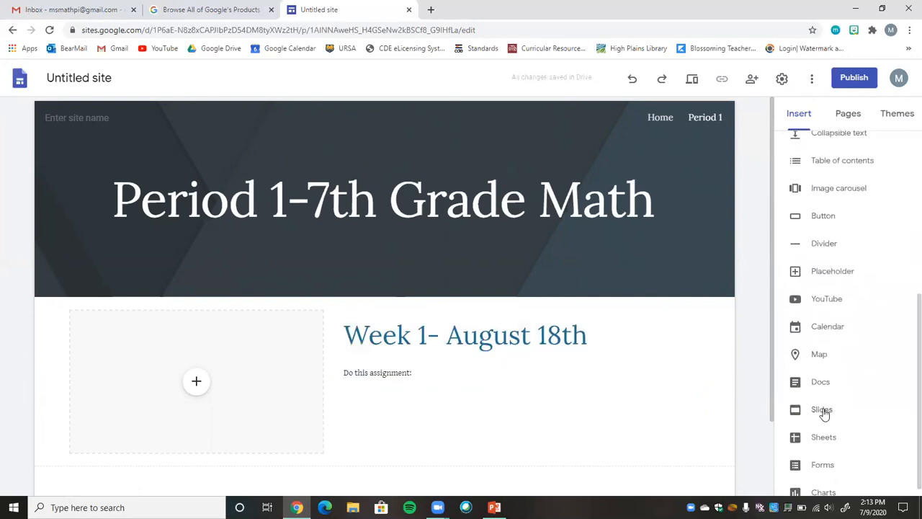
{"action": "left_click", "coordinate": [415, 372]}
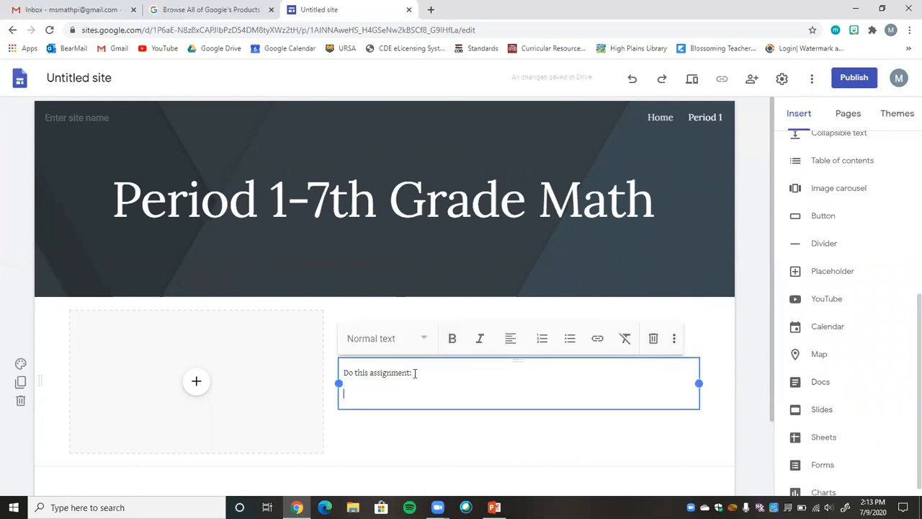
{"action": "left_click", "coordinate": [597, 338]}
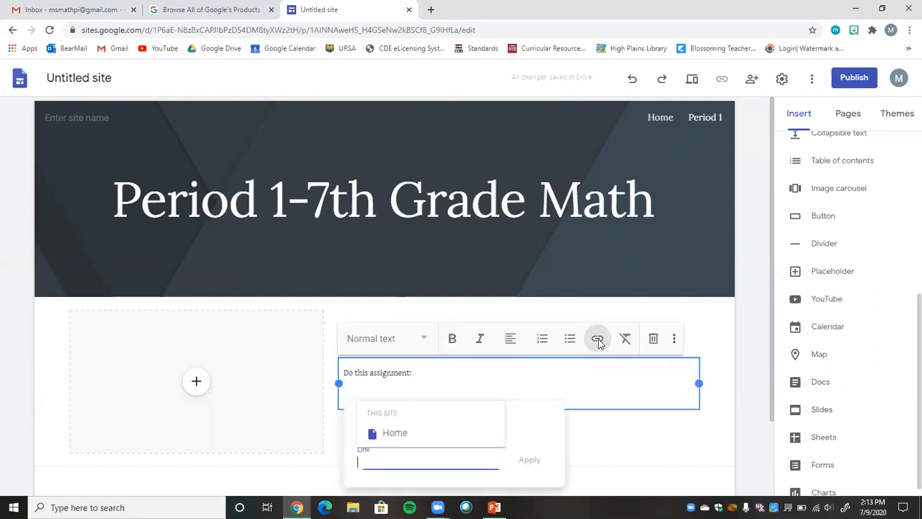
{"action": "left_click", "coordinate": [490, 392]}
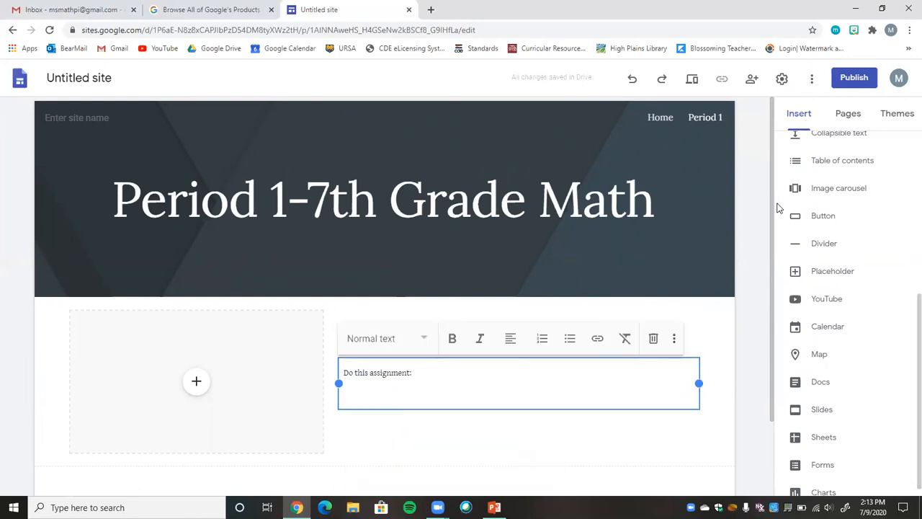
{"action": "left_click", "coordinate": [599, 344]}
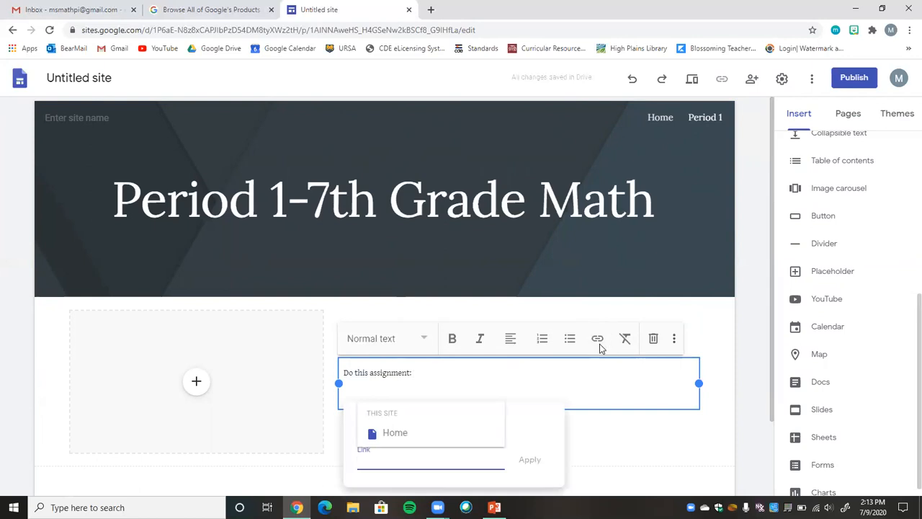
{"action": "left_click", "coordinate": [655, 398]}
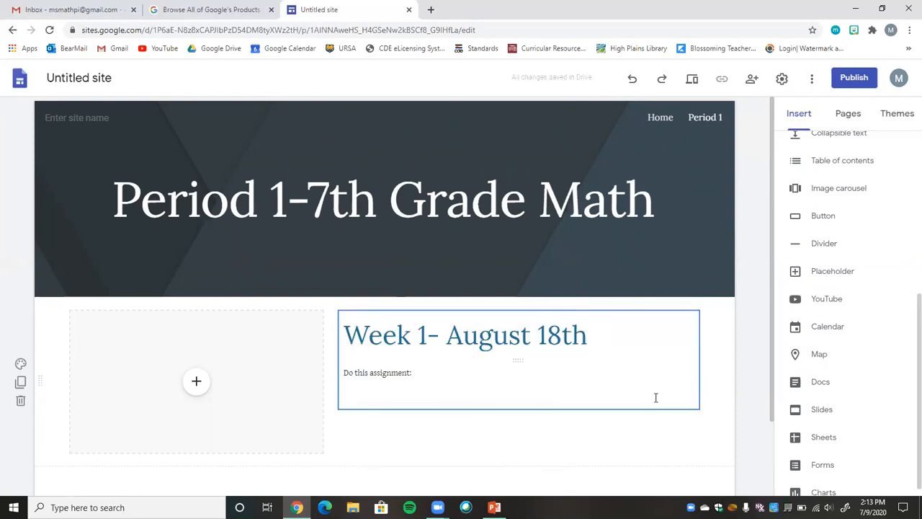
Start a link on the empty line, and copy the address of YouTube's "Creating Task Cards on PowerPoint" video from a new browser tab.
{"action": "left_click", "coordinate": [584, 395]}
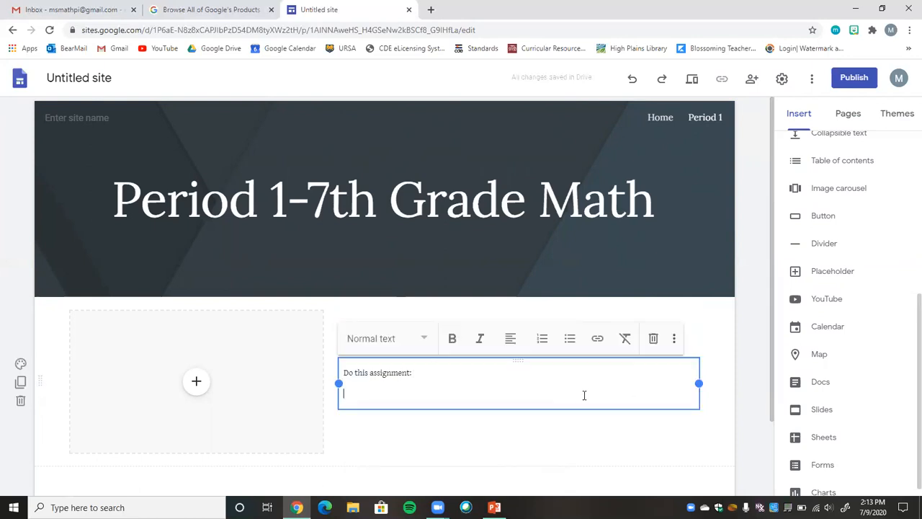
{"action": "left_click", "coordinate": [597, 344]}
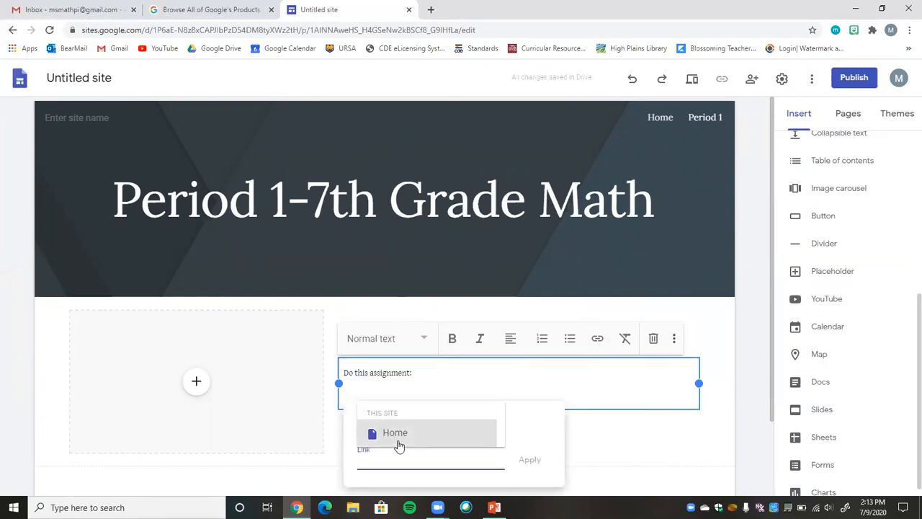
{"action": "left_click", "coordinate": [432, 11]}
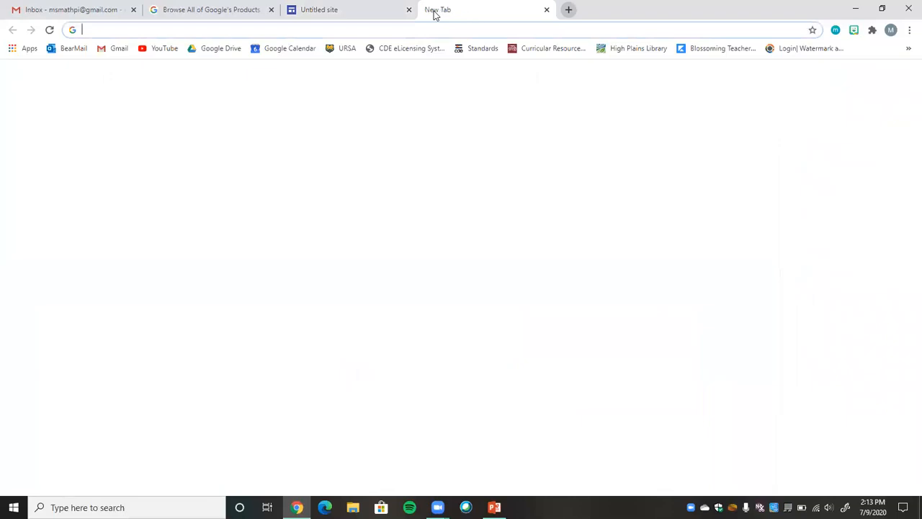
{"action": "type", "text": "you"}
{"action": "key", "text": "Return"}
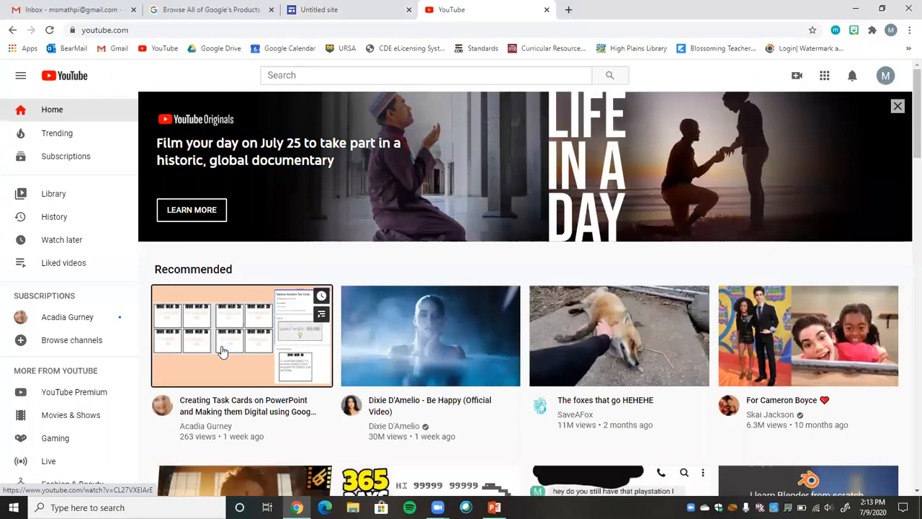
{"action": "left_click", "coordinate": [223, 351]}
{"action": "left_click", "coordinate": [210, 32]}
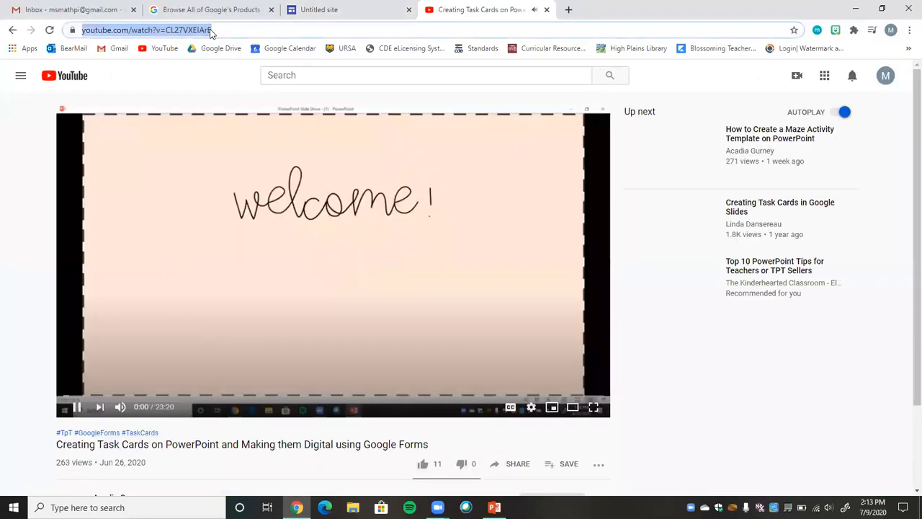
{"action": "left_click", "coordinate": [377, 270]}
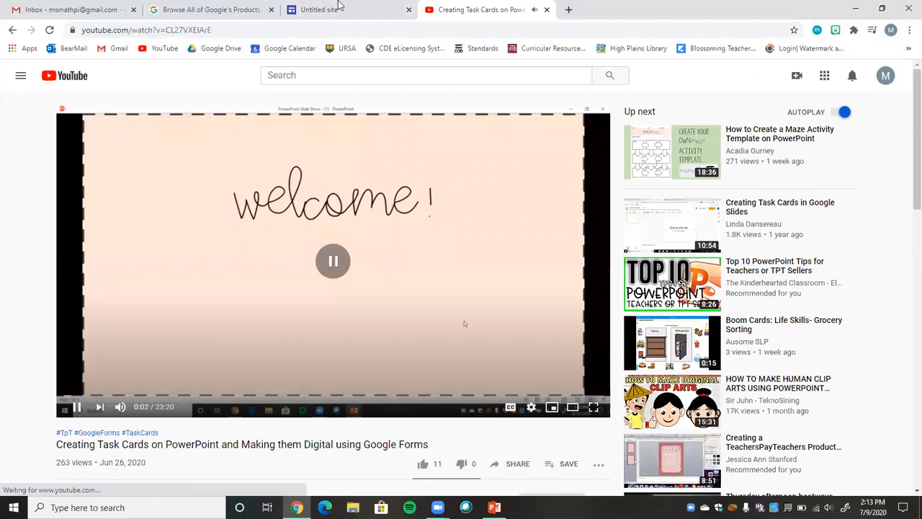
Back in the site editor, insert the copied video address as a link with the text "Watch this video!" below "Do this assignment:".
{"action": "left_click", "coordinate": [338, 7]}
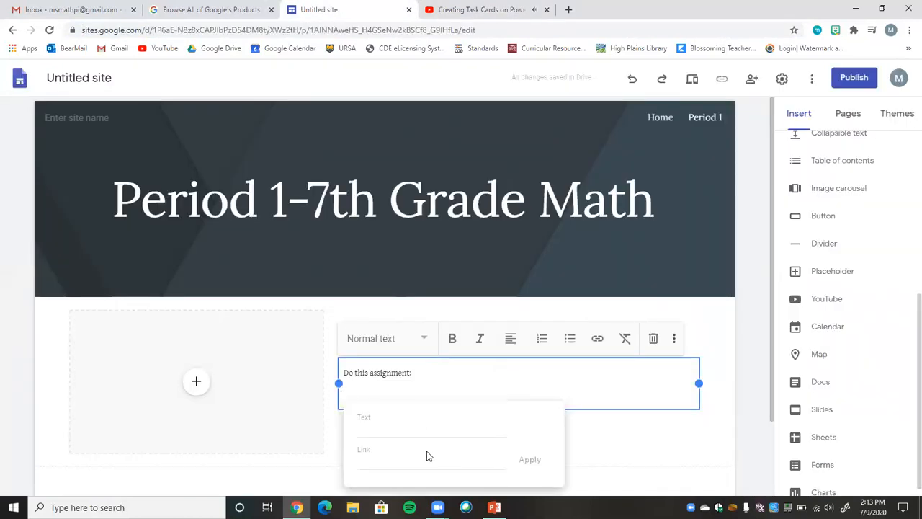
{"action": "left_click", "coordinate": [393, 424]}
{"action": "left_click", "coordinate": [387, 461]}
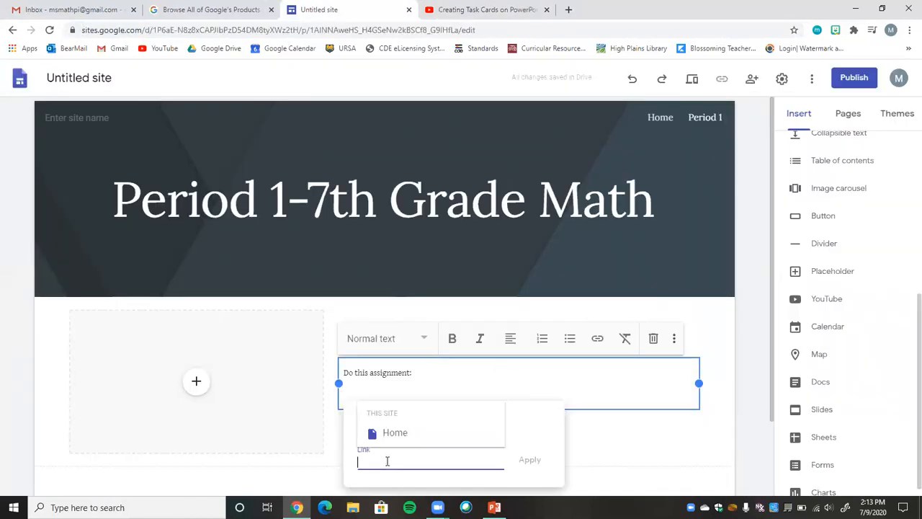
{"action": "key", "text": "ctrl+v"}
{"action": "left_click", "coordinate": [376, 429]}
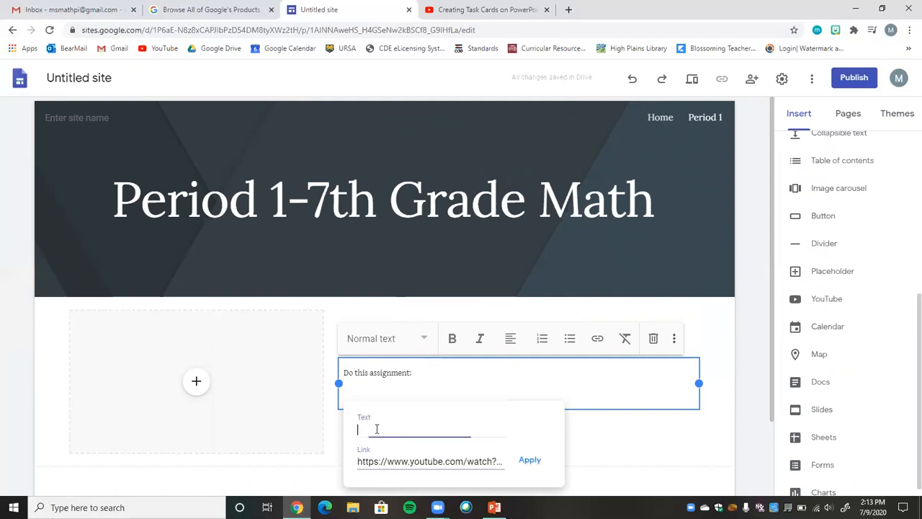
{"action": "type", "text": "Watch thi"}
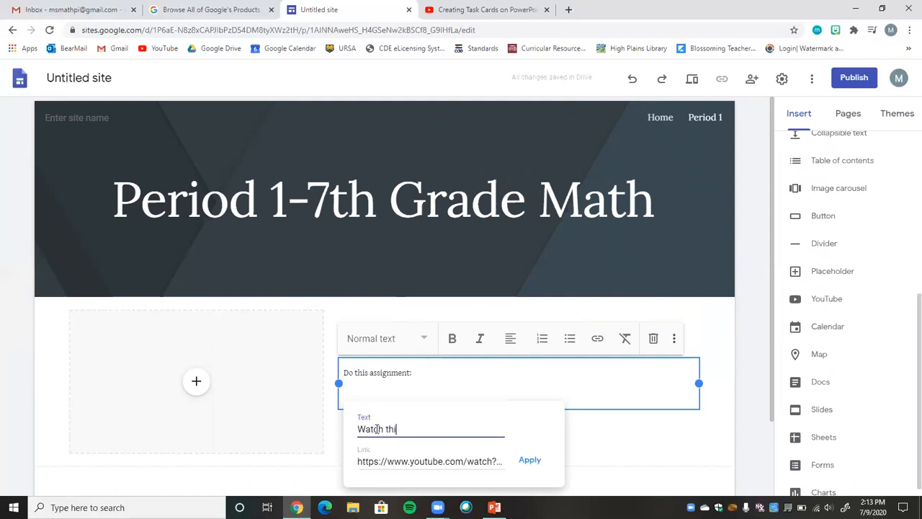
{"action": "type", "text": "s video!"}
{"action": "left_click", "coordinate": [528, 463]}
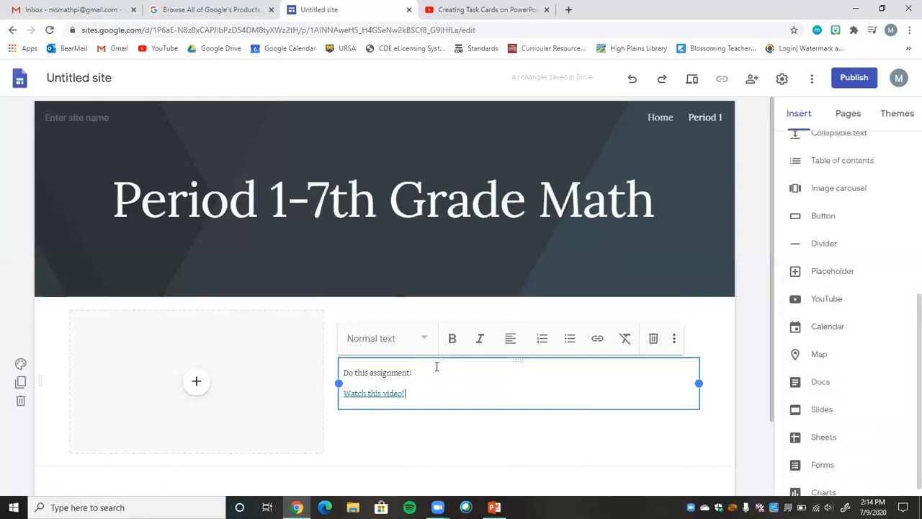
{"action": "left_click", "coordinate": [374, 394]}
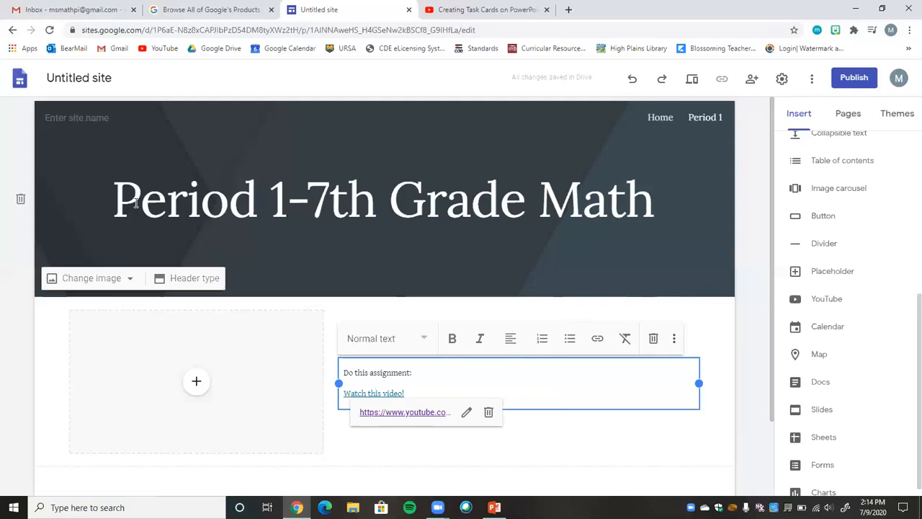
Open the site name in the page header for editing.
{"action": "left_click", "coordinate": [100, 118]}
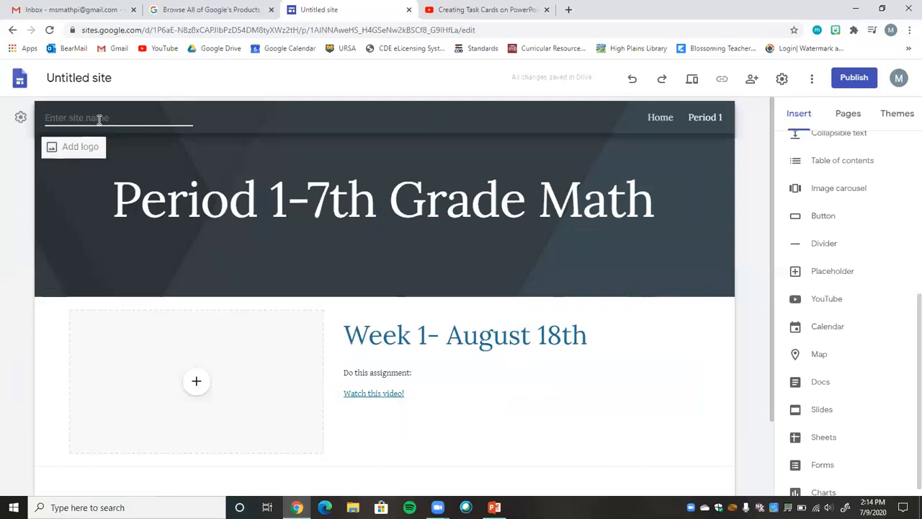
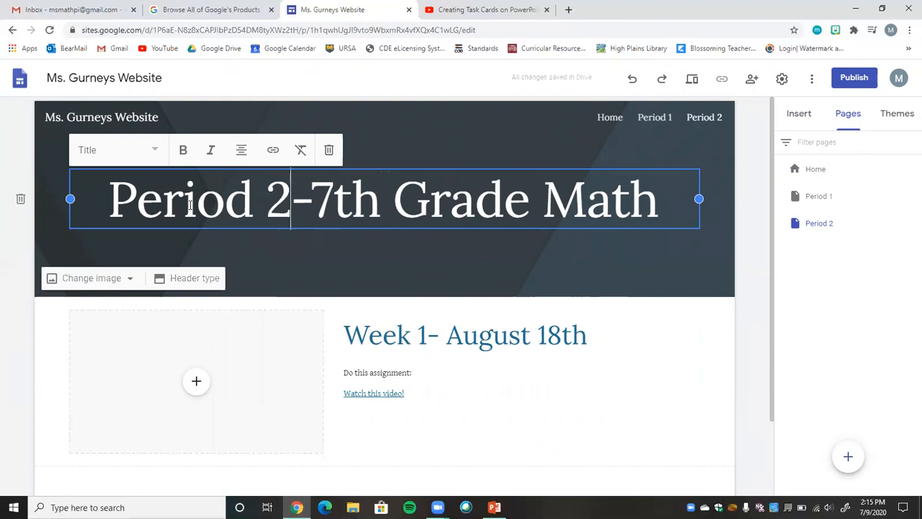
Compare the Period 1 and Period 2 pages in the editor and look through the elements available to insert.
{"action": "left_click", "coordinate": [654, 120]}
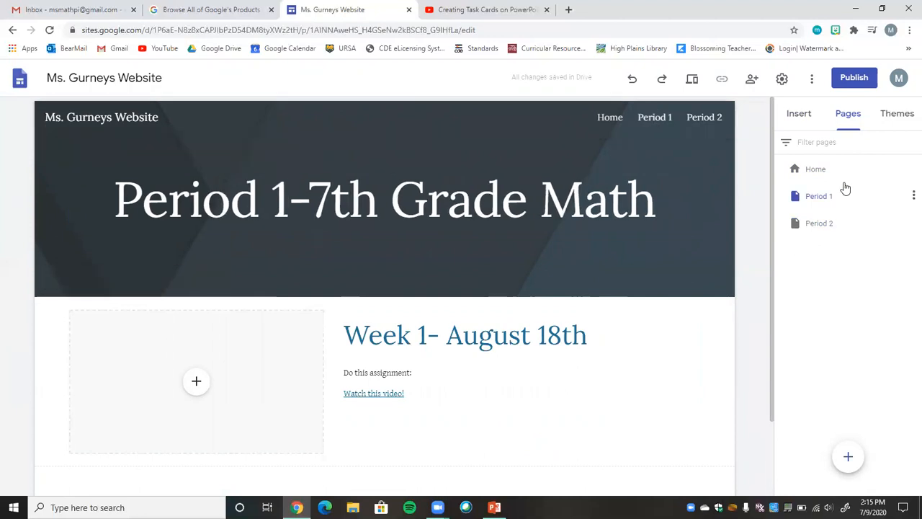
{"action": "left_click", "coordinate": [691, 115]}
{"action": "double_click", "coordinate": [278, 193]}
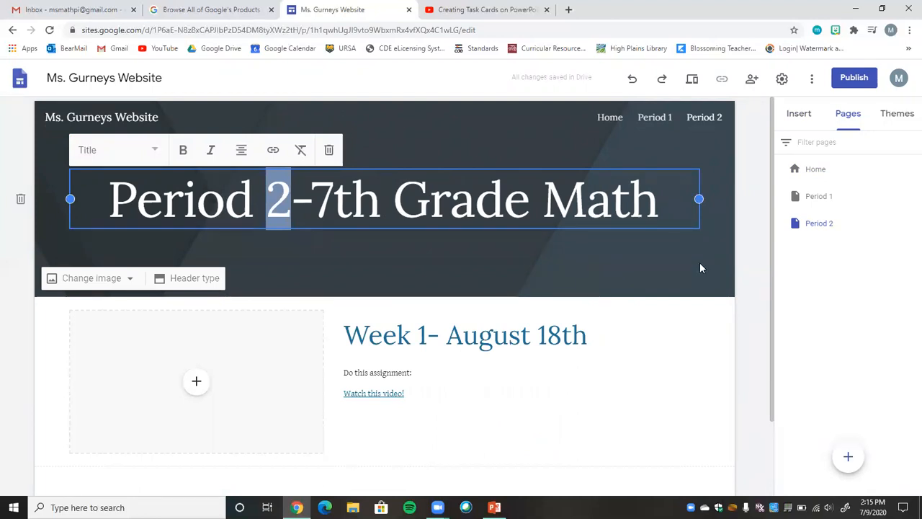
{"action": "left_click", "coordinate": [803, 115]}
{"action": "scroll", "coordinate": [906, 319], "scroll_direction": "up", "scroll_amount": 1}
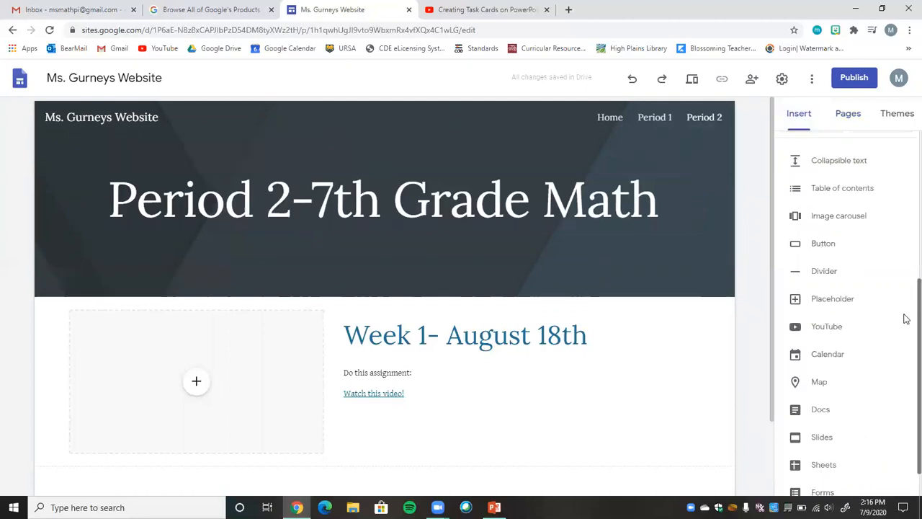
{"action": "scroll", "coordinate": [905, 356], "scroll_direction": "down", "scroll_amount": 1}
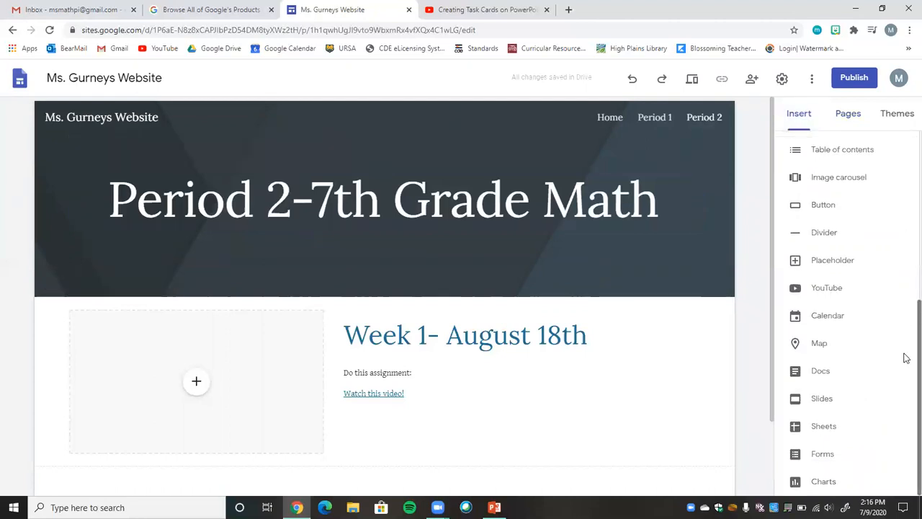
{"action": "scroll", "coordinate": [904, 310], "scroll_direction": "up", "scroll_amount": 3}
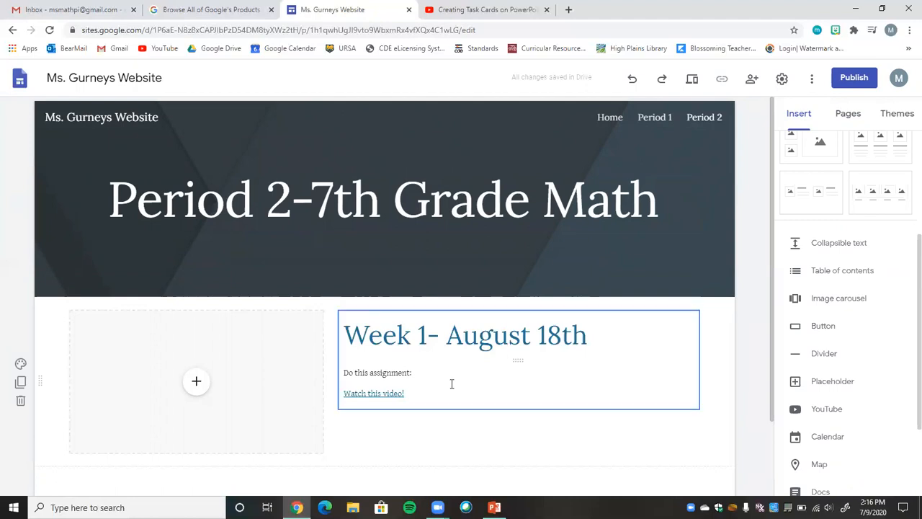
Start publishing the site and remove the first dash, after "ms", from its proposed web address.
{"action": "left_click", "coordinate": [850, 79]}
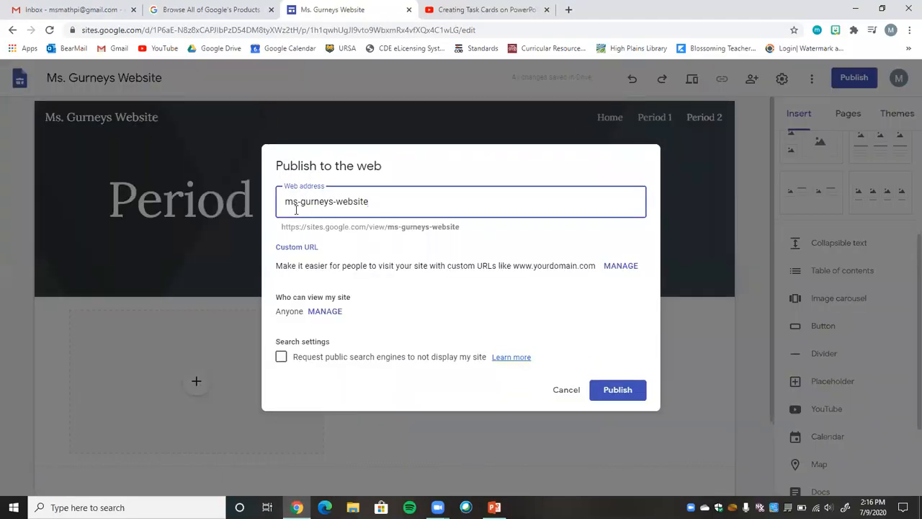
{"action": "left_click_drag", "start_coordinate": [292, 205], "coordinate": [375, 208]}
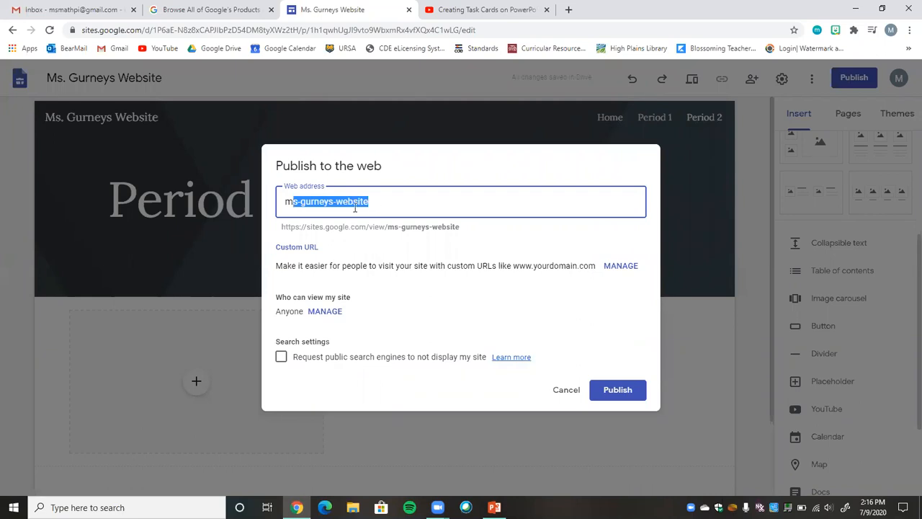
{"action": "left_click", "coordinate": [301, 204]}
{"action": "key", "text": "BackSpace"}
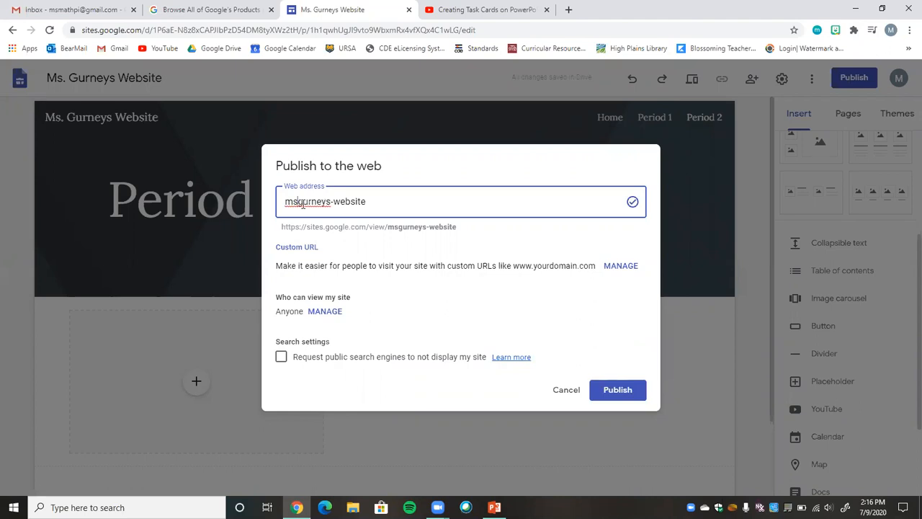
Try a dash and a period after "ms" in the web address, removing each again.
{"action": "type", "text": "-"}
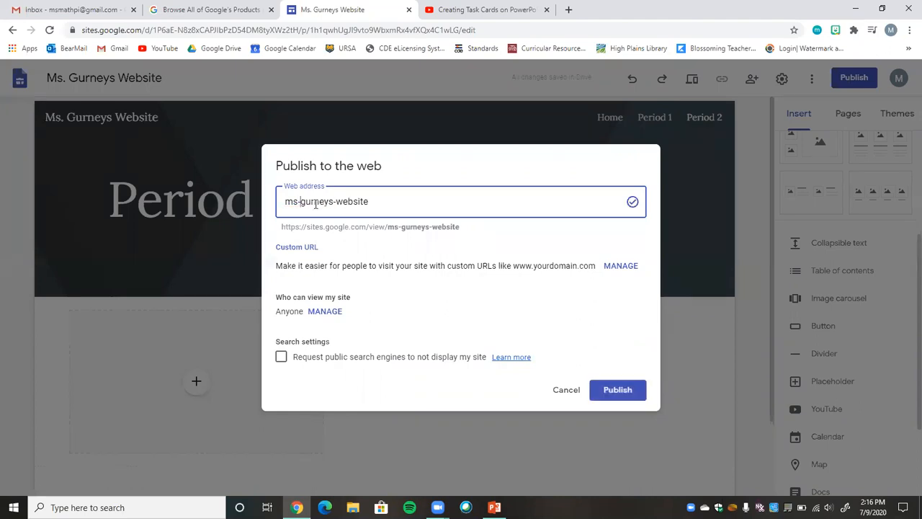
{"action": "key", "text": "BackSpace"}
{"action": "type", "text": "."}
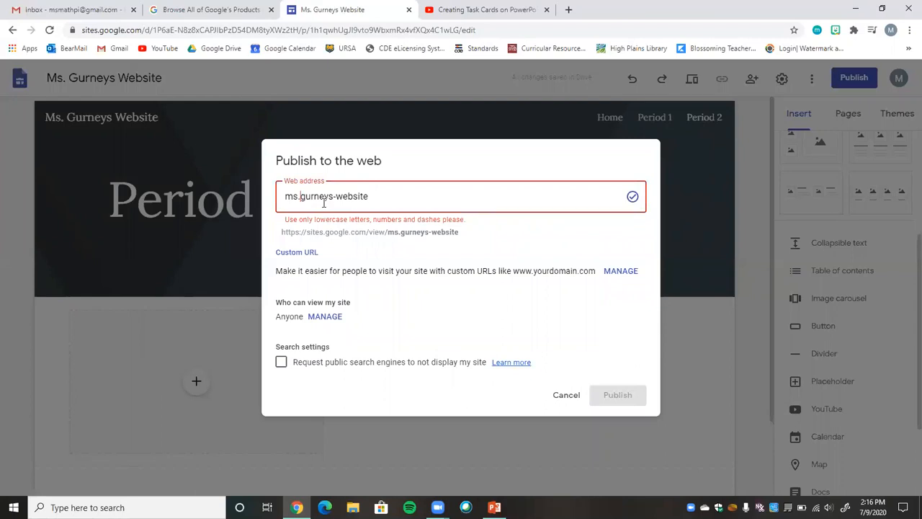
{"action": "key", "text": "BackSpace"}
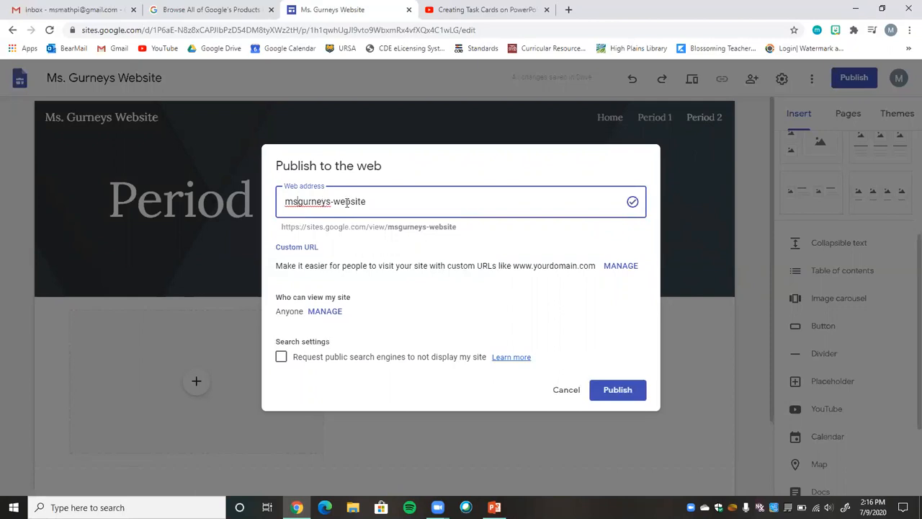
Review the web address and the link access for the draft and published site, and publish the site.
{"action": "left_click_drag", "start_coordinate": [281, 226], "coordinate": [457, 224]}
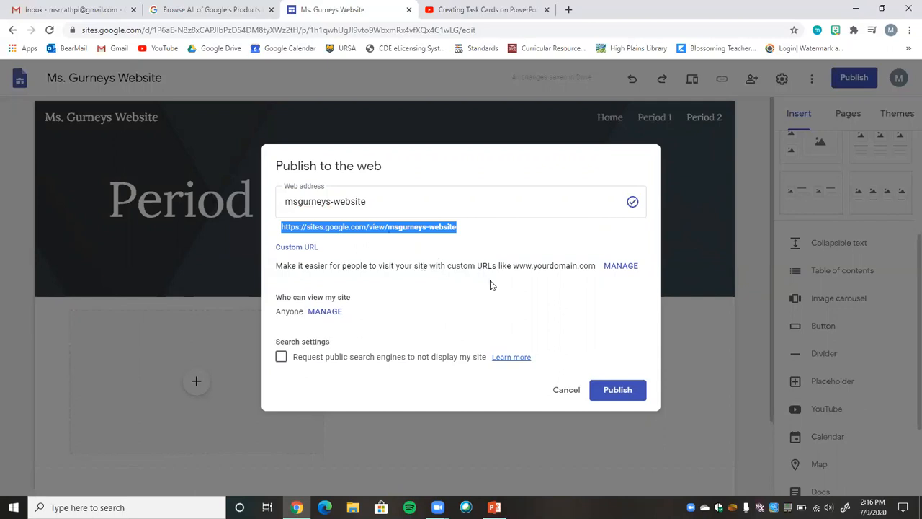
{"action": "left_click", "coordinate": [326, 312]}
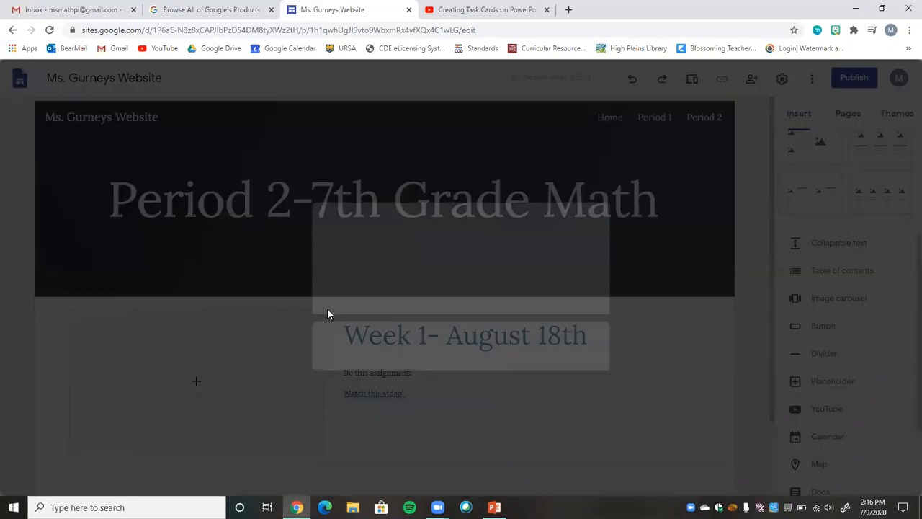
{"action": "left_click", "coordinate": [339, 369]}
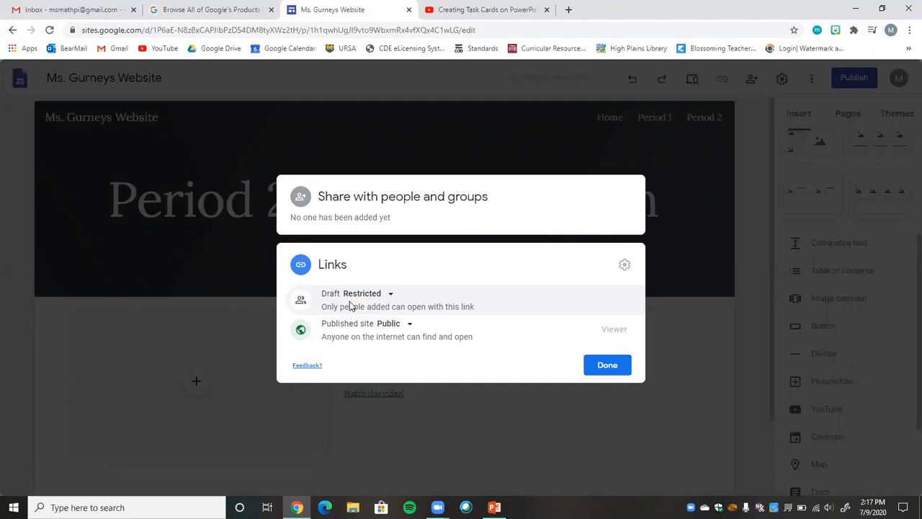
{"action": "left_click", "coordinate": [605, 366]}
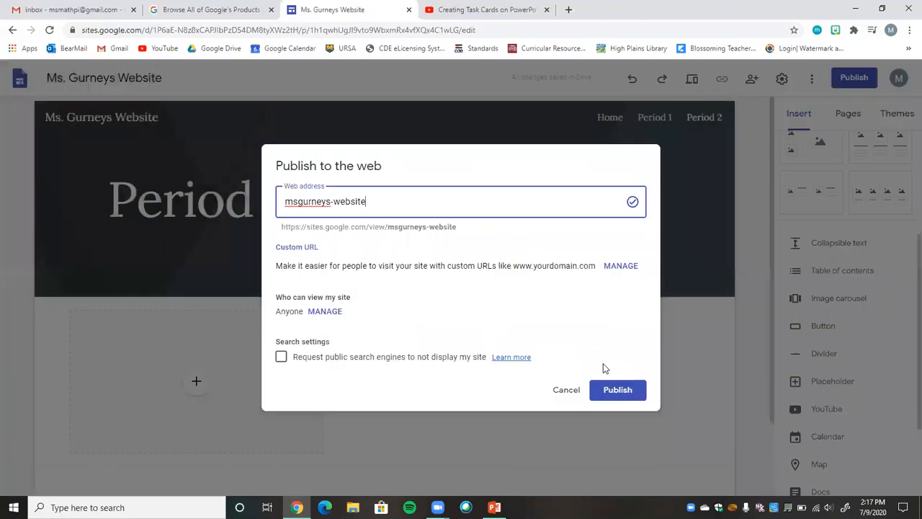
{"action": "left_click", "coordinate": [619, 392]}
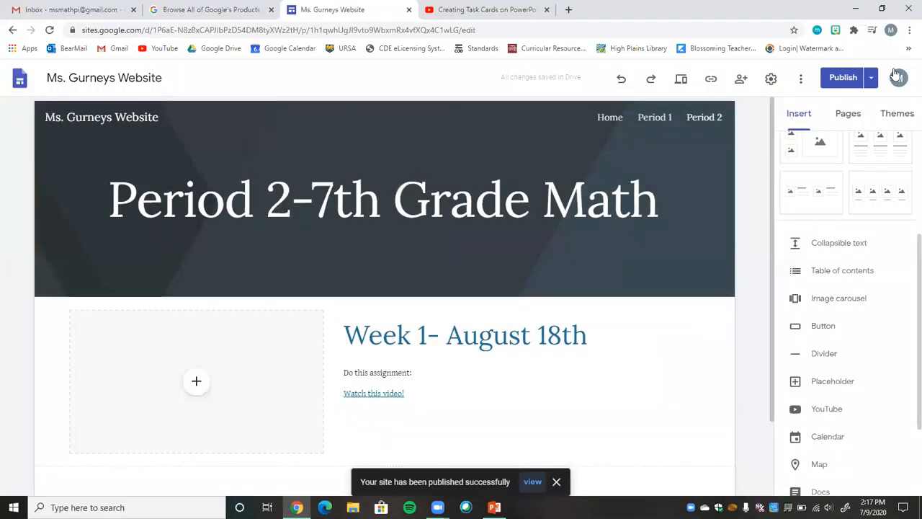
View the published site and go to its Home page.
{"action": "left_click", "coordinate": [871, 78]}
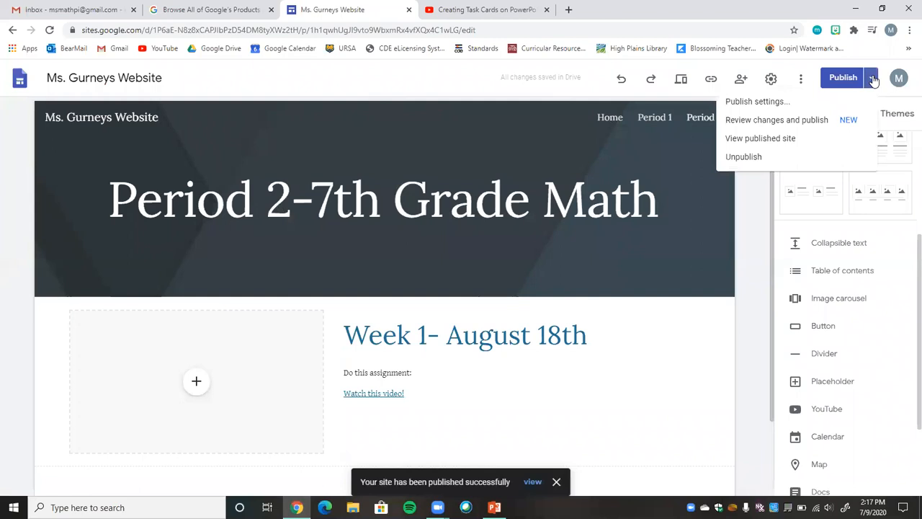
{"action": "left_click", "coordinate": [776, 138]}
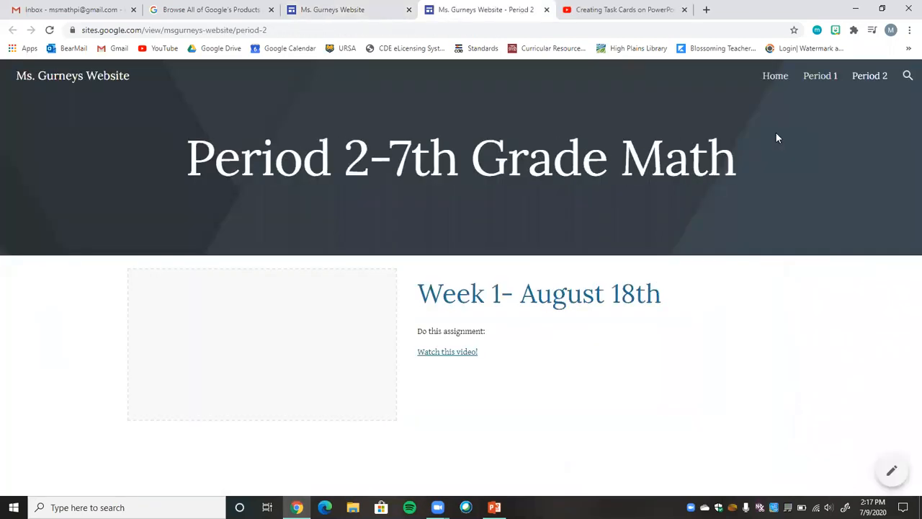
{"action": "left_click", "coordinate": [872, 82]}
{"action": "left_click", "coordinate": [776, 84]}
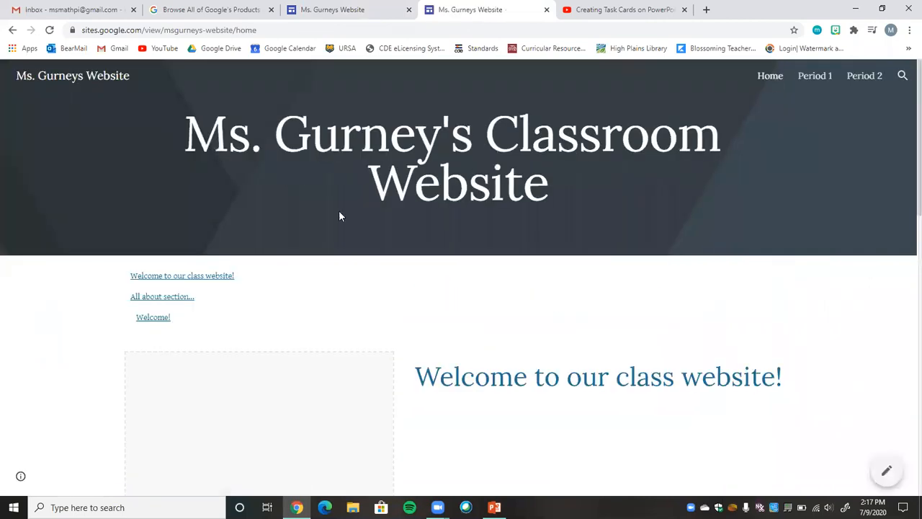
Follow the "Welcome!" link in the published Home page's table of contents and test playback of the embedded digital maze video.
{"action": "left_click", "coordinate": [155, 322]}
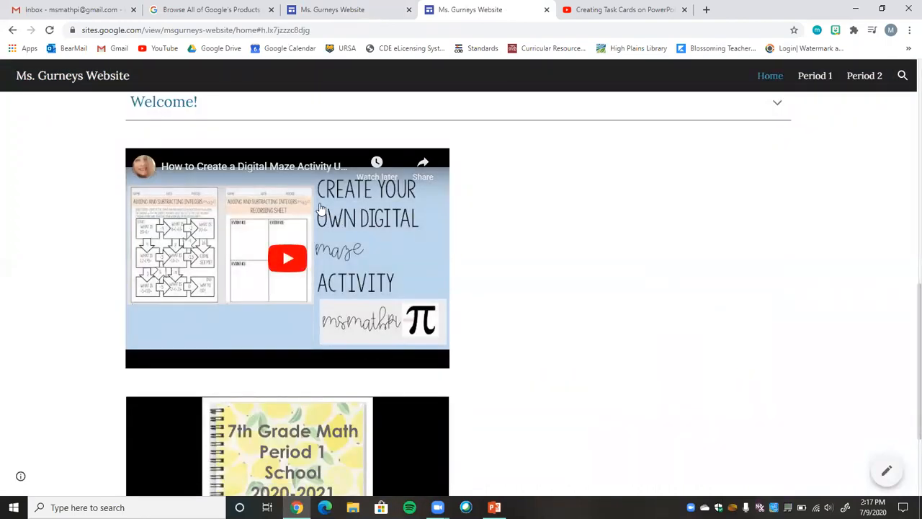
{"action": "scroll", "coordinate": [906, 329], "scroll_direction": "down", "scroll_amount": 1}
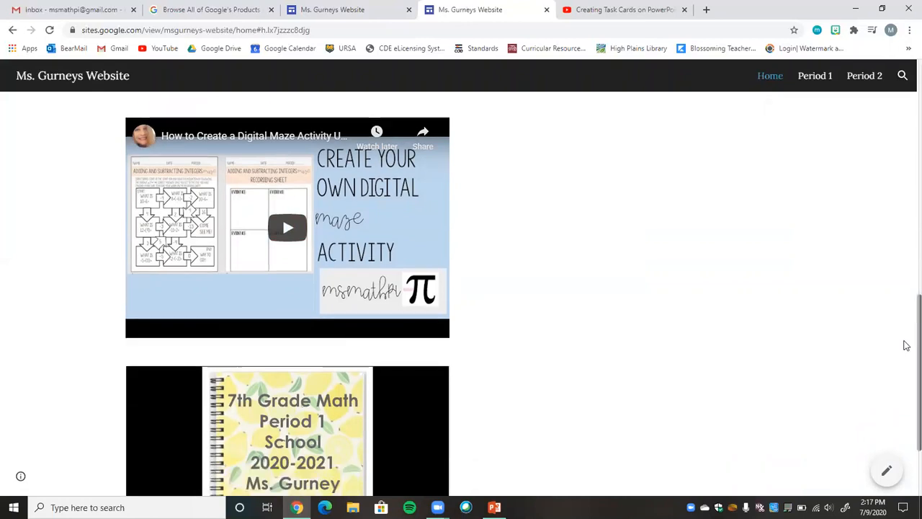
{"action": "left_click", "coordinate": [304, 220]}
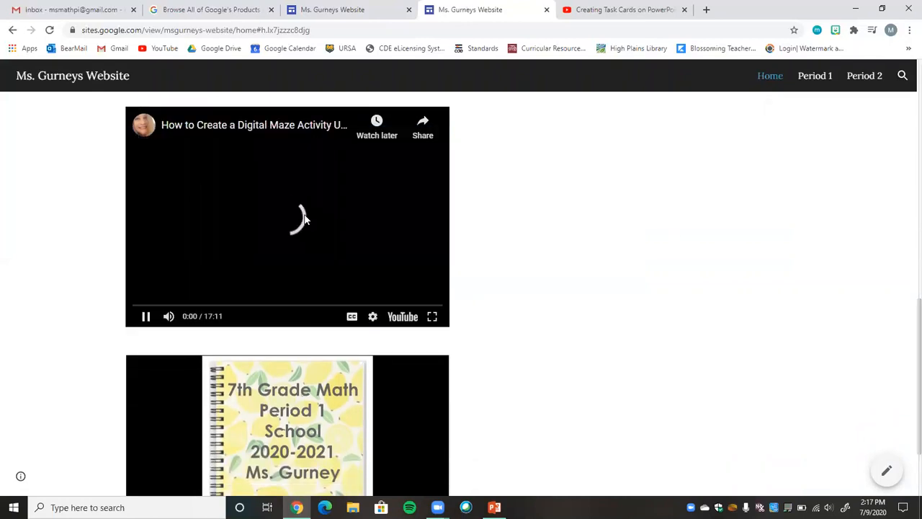
{"action": "left_click", "coordinate": [291, 214]}
{"action": "scroll", "coordinate": [905, 403], "scroll_direction": "down", "scroll_amount": 2}
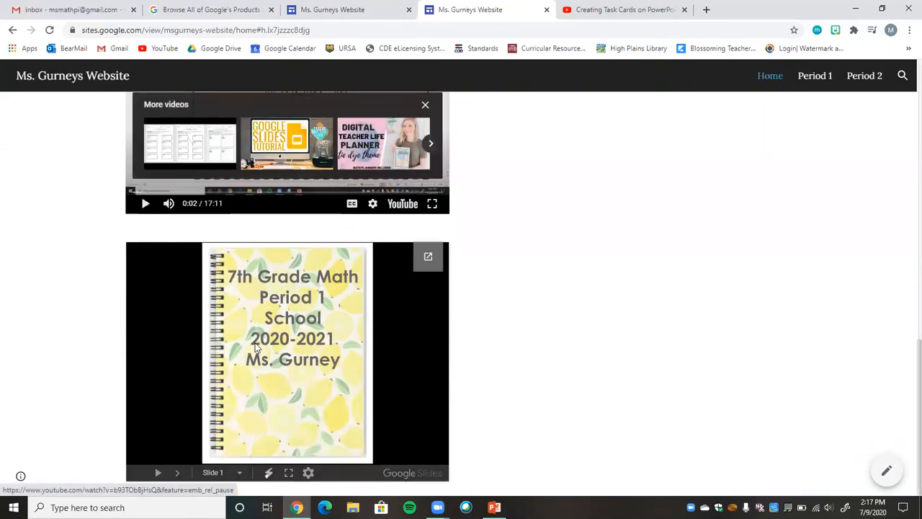
Page forward through the embedded 7th Grade Math notebook slides as far as slide 11.
{"action": "left_click", "coordinate": [178, 473]}
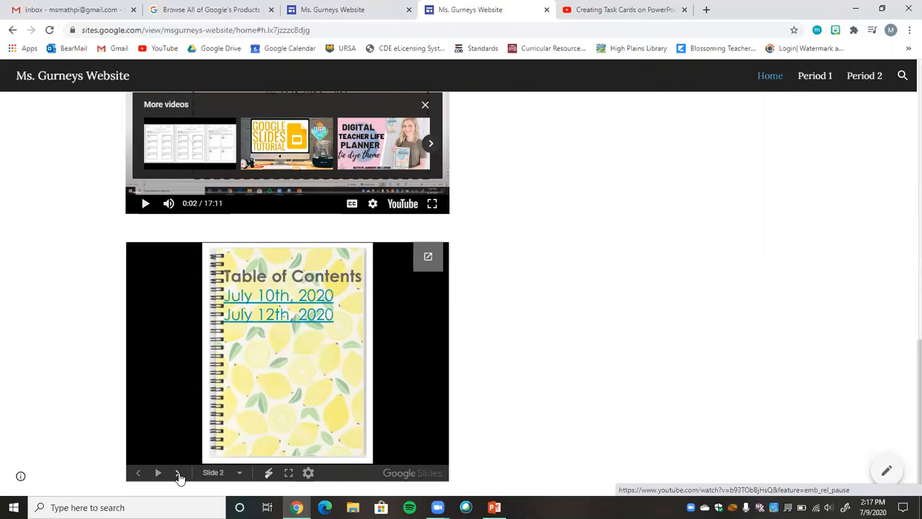
{"action": "left_click", "coordinate": [178, 474]}
{"action": "left_click", "coordinate": [178, 473]}
{"action": "left_click", "coordinate": [178, 473]}
{"action": "left_click", "coordinate": [178, 473]}
{"action": "left_click", "coordinate": [177, 473]}
{"action": "left_click", "coordinate": [177, 474]}
{"action": "left_click", "coordinate": [178, 473]}
{"action": "left_click", "coordinate": [178, 473]}
{"action": "left_click", "coordinate": [178, 473]}
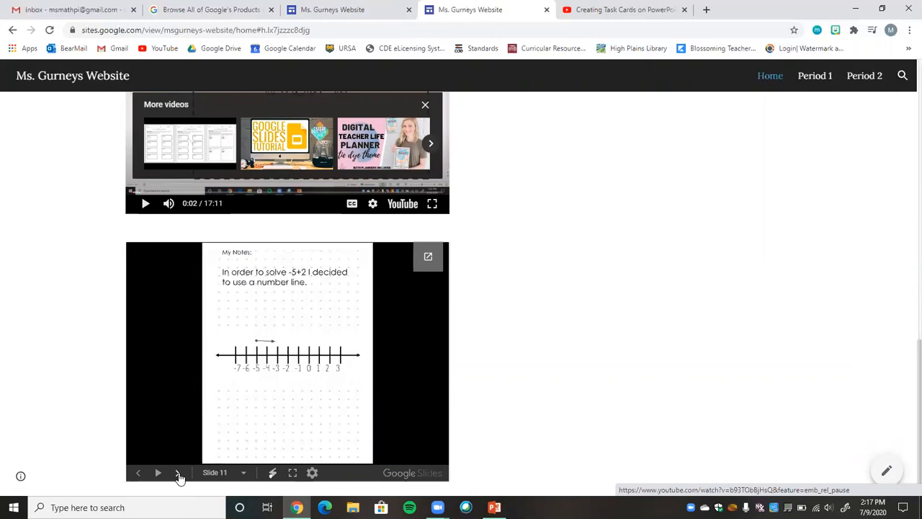
Test the "Watch this video!" link on the published Period 1 page, and check the Period 2 page before returning to Home.
{"action": "scroll", "coordinate": [904, 100], "scroll_direction": "up", "scroll_amount": 15}
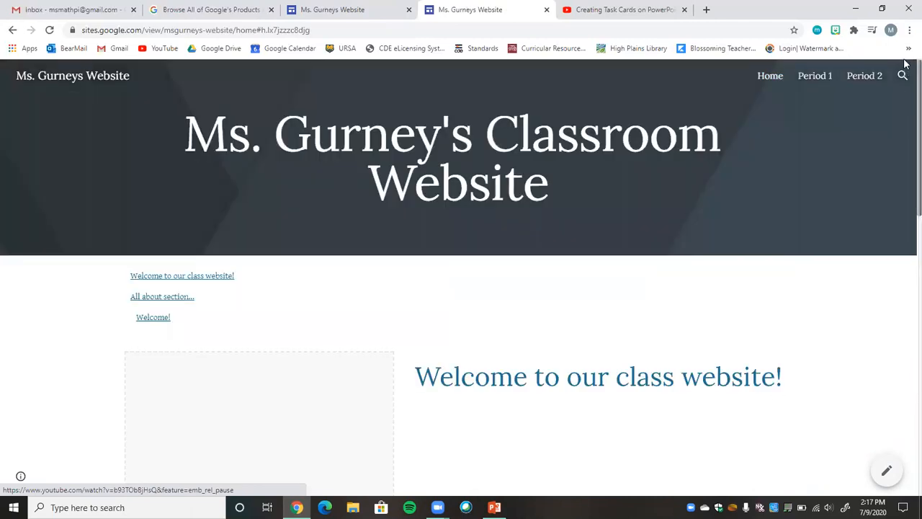
{"action": "left_click", "coordinate": [813, 75]}
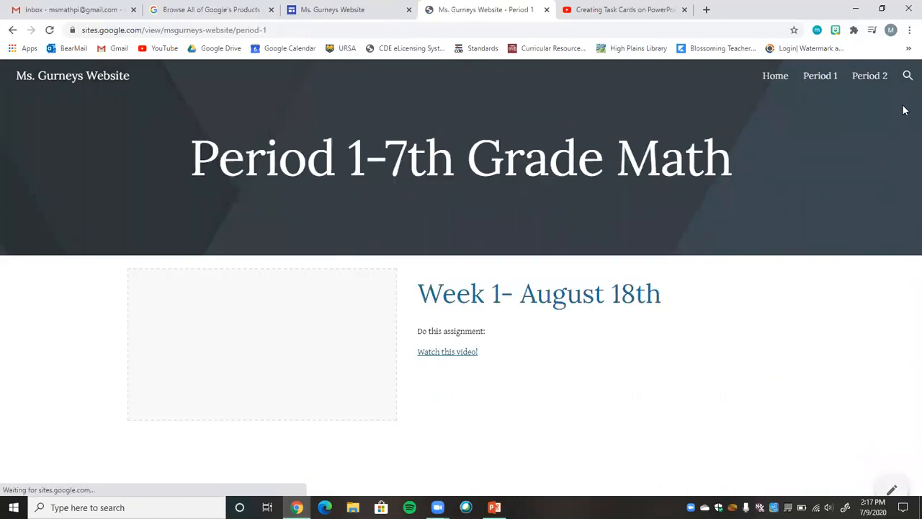
{"action": "left_click", "coordinate": [442, 353]}
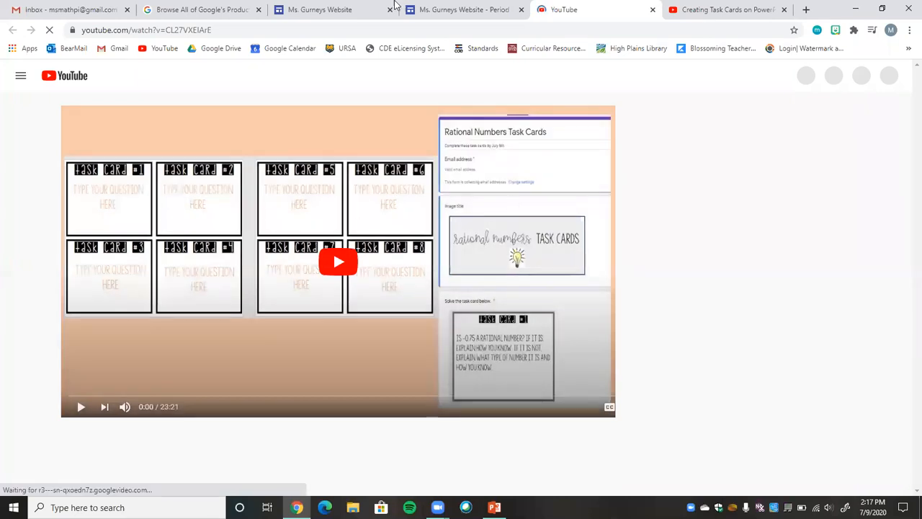
{"action": "left_click", "coordinate": [434, 8]}
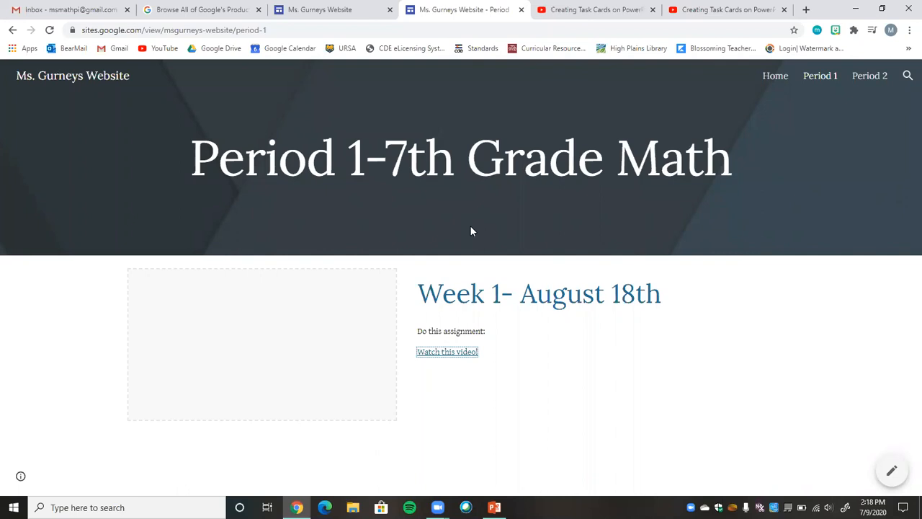
{"action": "left_click", "coordinate": [453, 351]}
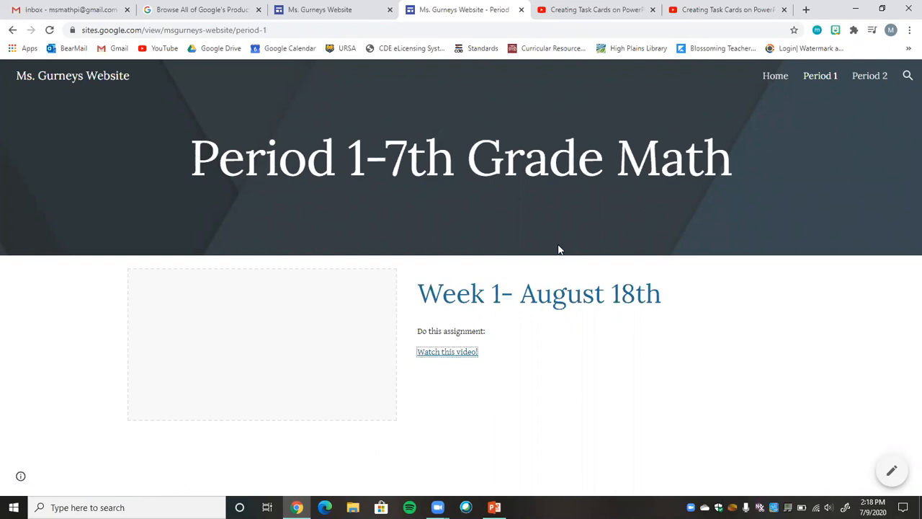
{"action": "left_click", "coordinate": [868, 77]}
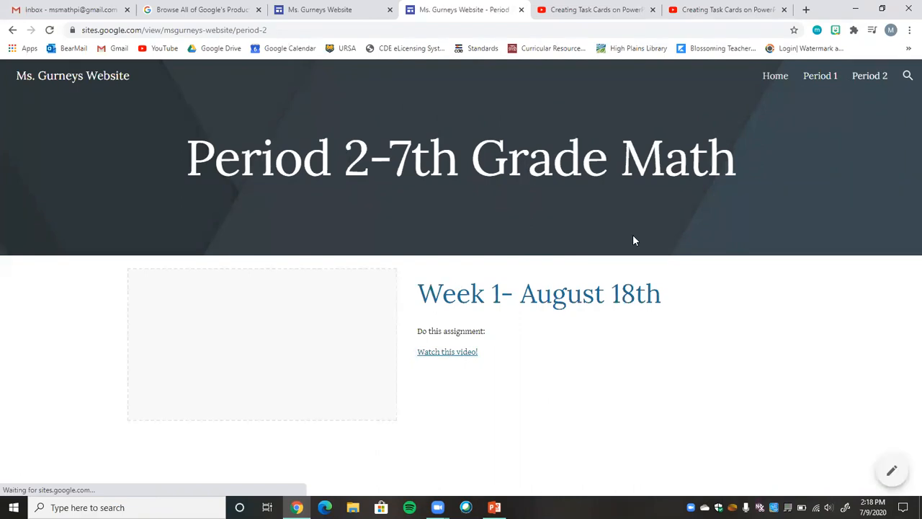
{"action": "left_click", "coordinate": [769, 78]}
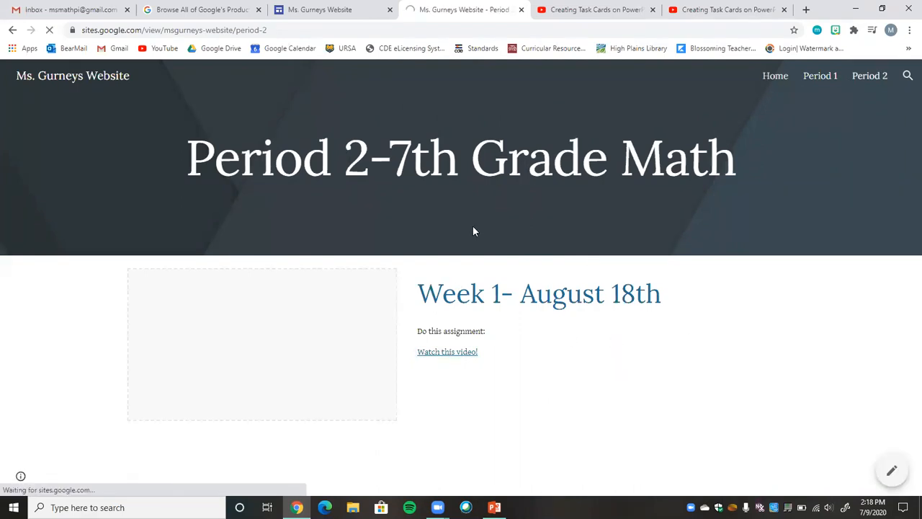